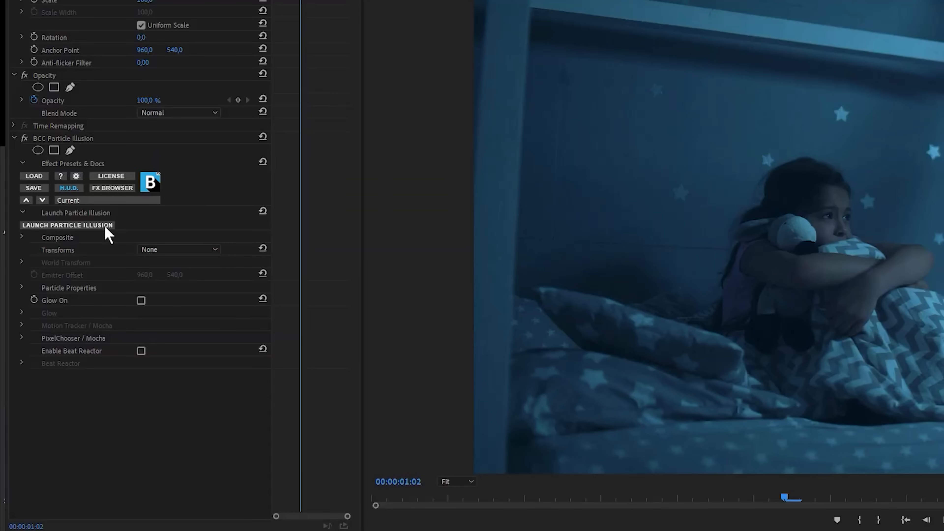
# Launch Particle Illusion from the BCC Particle Illusion effect controls.
pyautogui.click(68, 225)
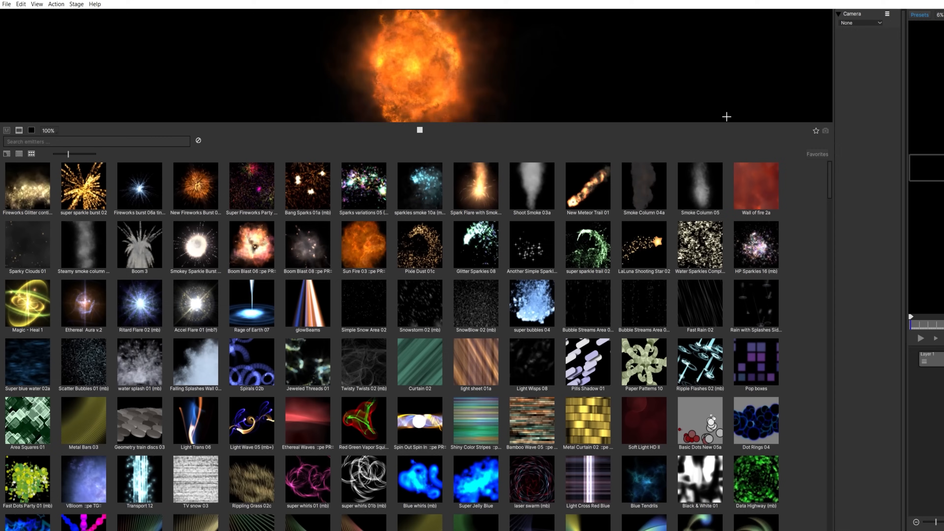
pyautogui.scroll(-10, 825, 148)
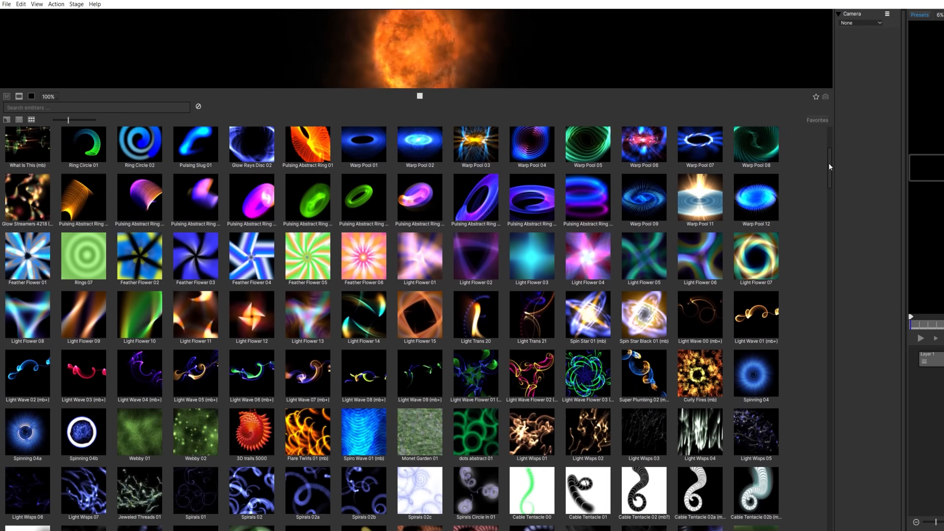
pyautogui.moveTo(830, 166); pyautogui.dragTo(836, 275)
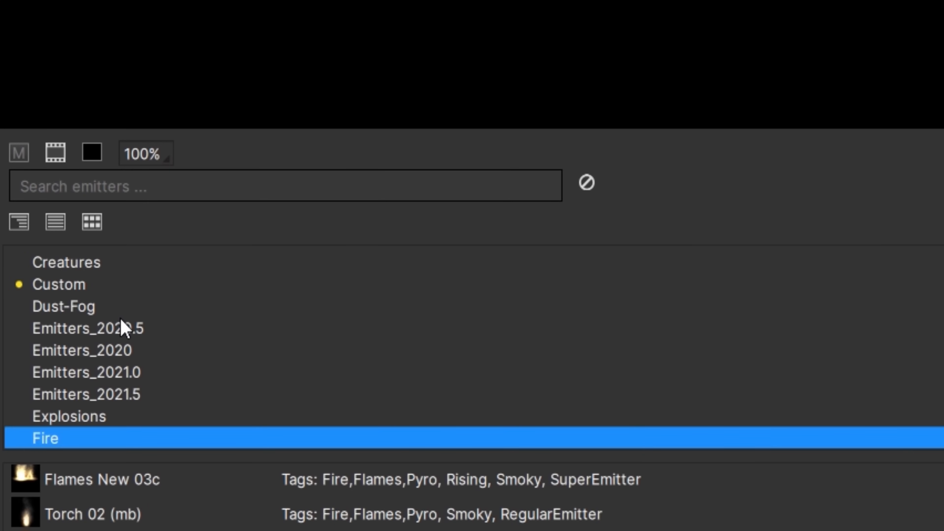
# Browse the emitter library categories and open the Emitters_2021.0 category.
pyautogui.click(137, 396)
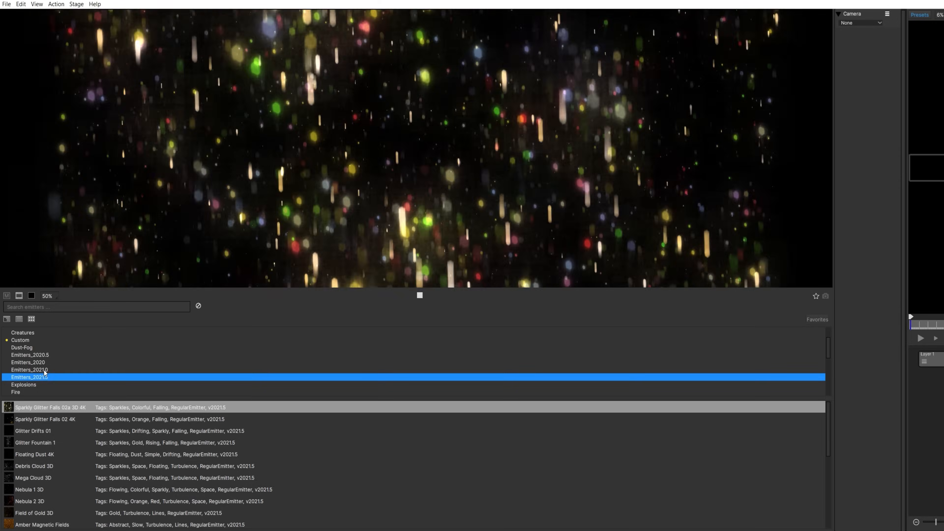
pyautogui.click(128, 379)
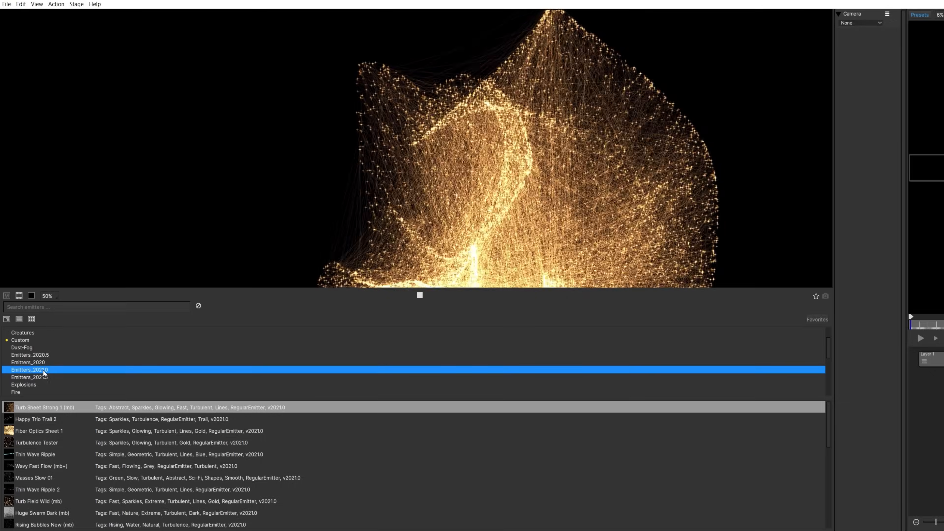
pyautogui.click(44, 377)
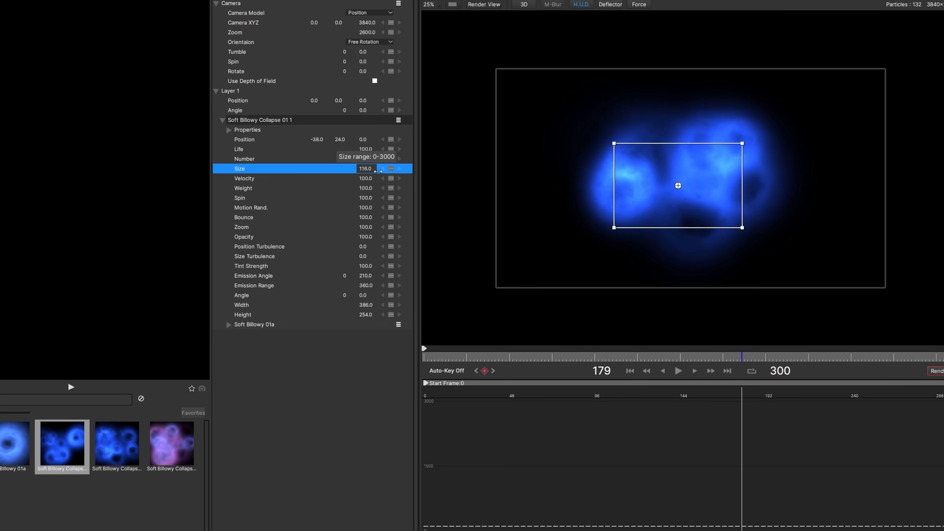
# Increase the Soft Billowy Collapse emitter's Life by scrubbing its value.
pyautogui.moveTo(365, 149); pyautogui.dragTo(416, 150)
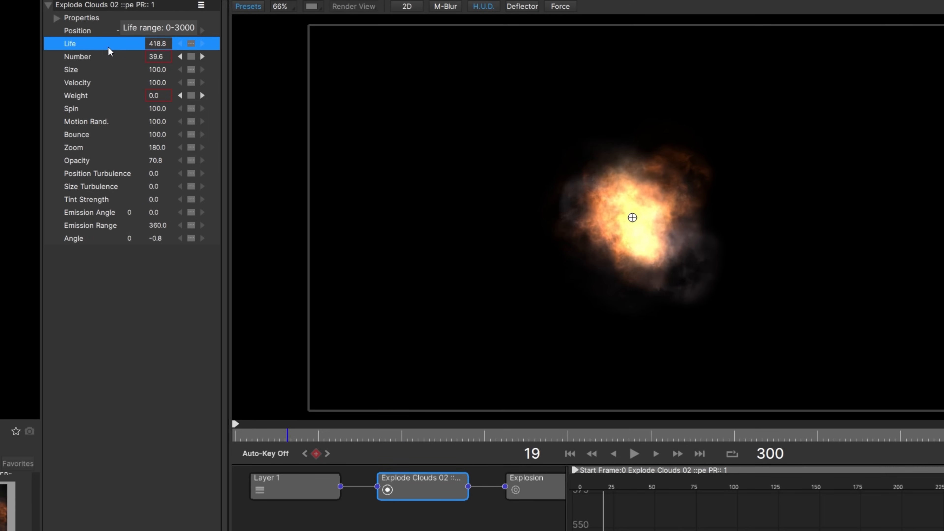
# Scrub the explosion emitter's Size, Position Turbulence, Angle and Emission Range values to reshape the cloud.
pyautogui.moveTo(155, 71); pyautogui.dragTo(141, 73)
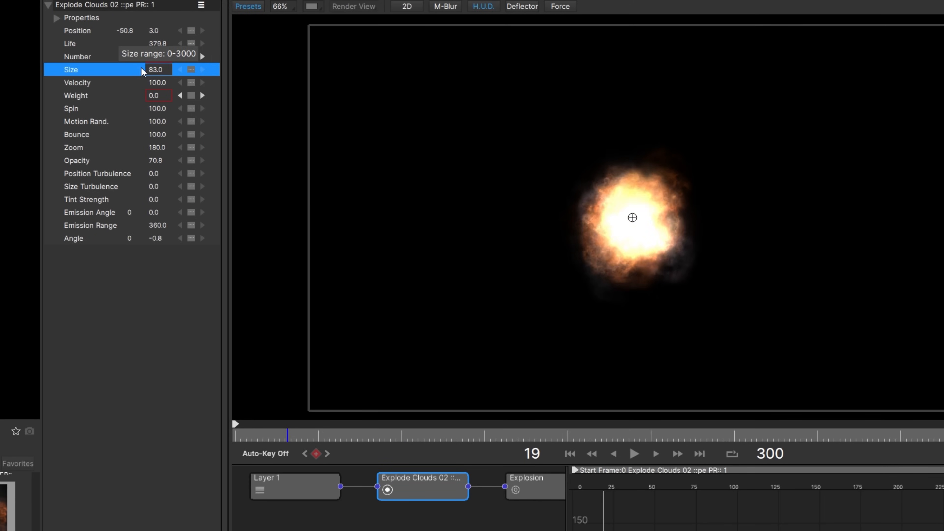
pyautogui.moveTo(156, 174); pyautogui.dragTo(177, 179)
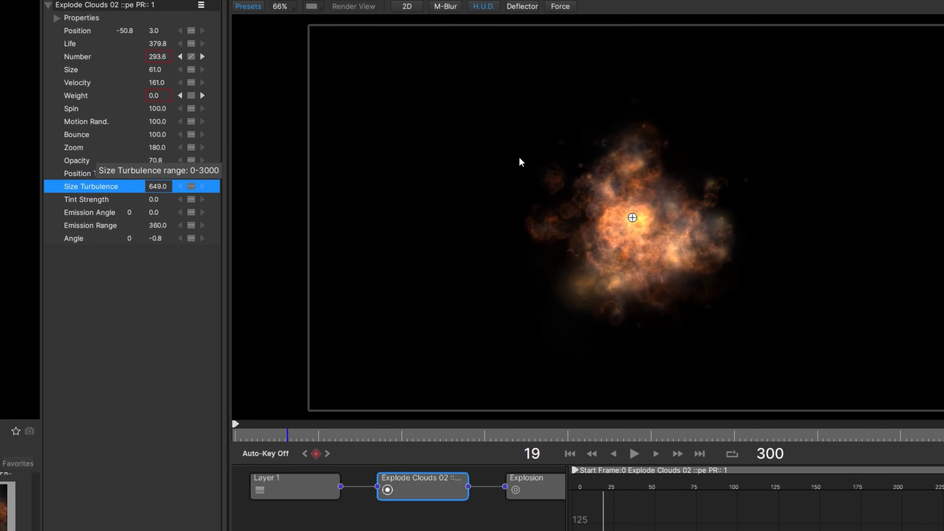
pyautogui.moveTo(157, 238); pyautogui.dragTo(201, 241)
pyautogui.moveTo(157, 226); pyautogui.dragTo(129, 222)
# Expand the emitter's Properties, set a new Tint Color in the color picker and select Tint Strength.
pyautogui.click(57, 19)
pyautogui.click(178, 69)
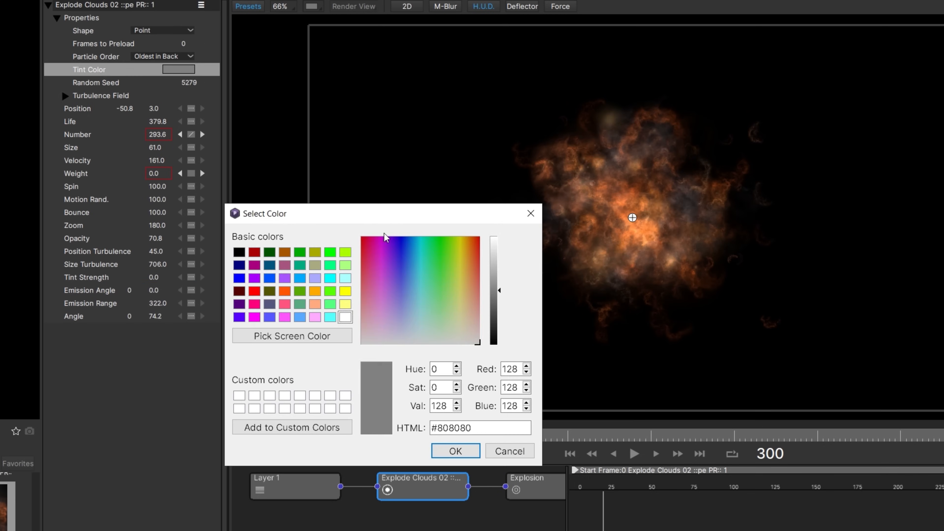
pyautogui.click(493, 237)
pyautogui.click(460, 447)
pyautogui.click(160, 278)
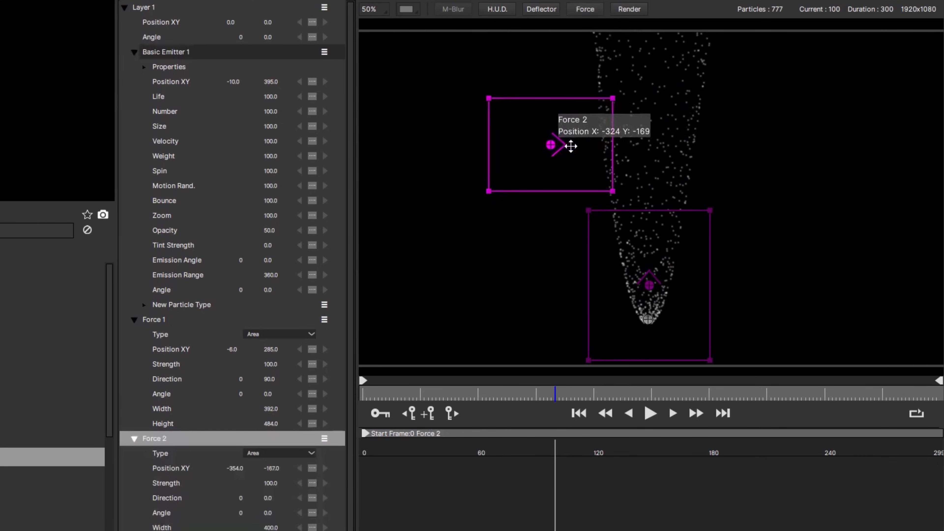
# Move the force grid on the stage and extend the playback range end marker.
pyautogui.moveTo(571, 146); pyautogui.dragTo(613, 150)
pyautogui.moveTo(271, 482); pyautogui.dragTo(385, 480)
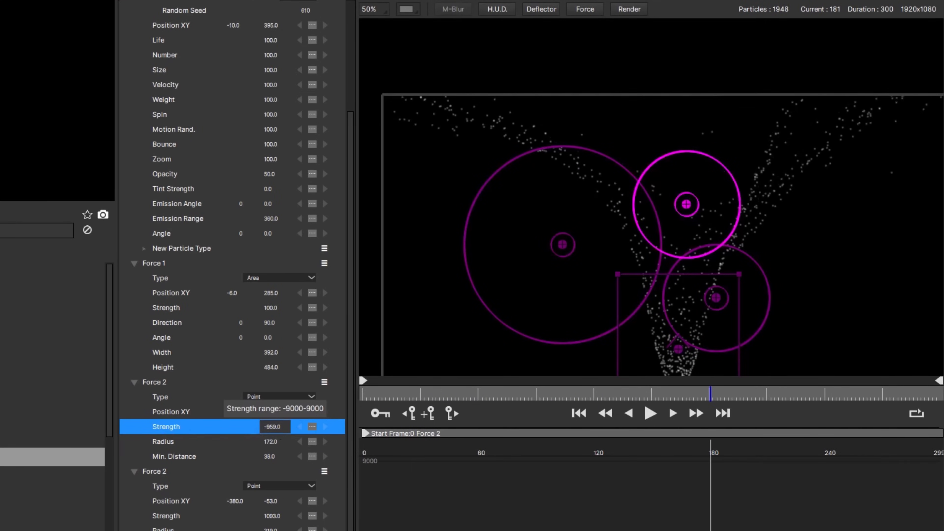
# Play the force animation from the start.
pyautogui.click(578, 413)
pyautogui.click(650, 412)
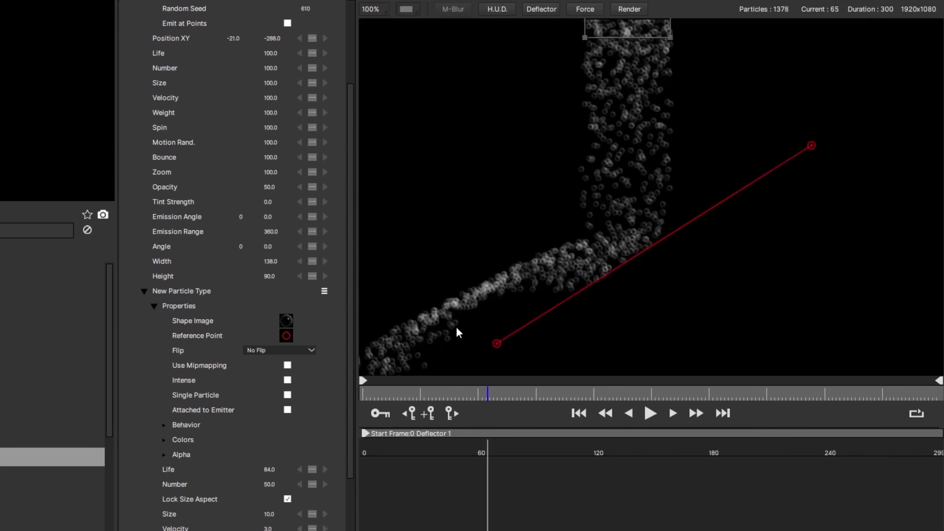
# Expand the New Particle Type settings and scrub one of its values.
pyautogui.click(144, 291)
pyautogui.moveTo(268, 453); pyautogui.dragTo(260, 466)
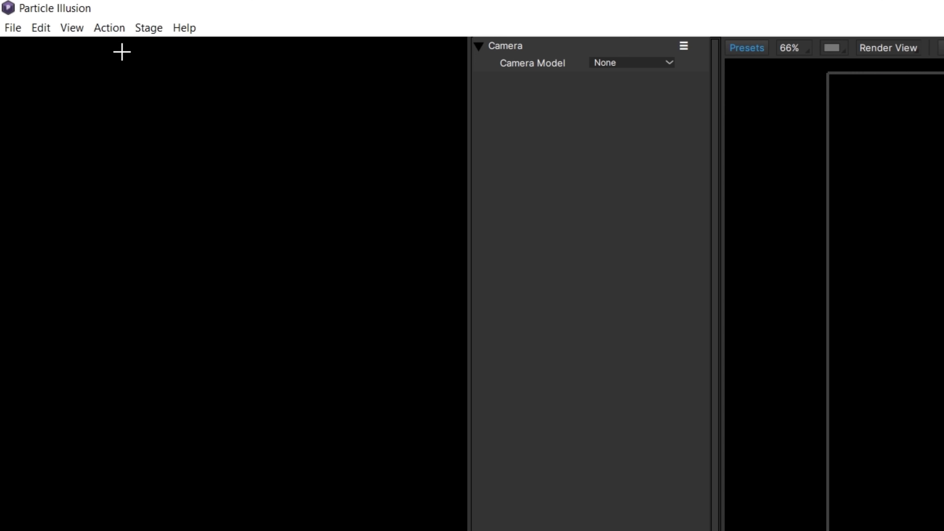
# Open Project Settings, choose the UHD 4K 23.976 stage size, set the duration to 10, and apply.
pyautogui.click(73, 28)
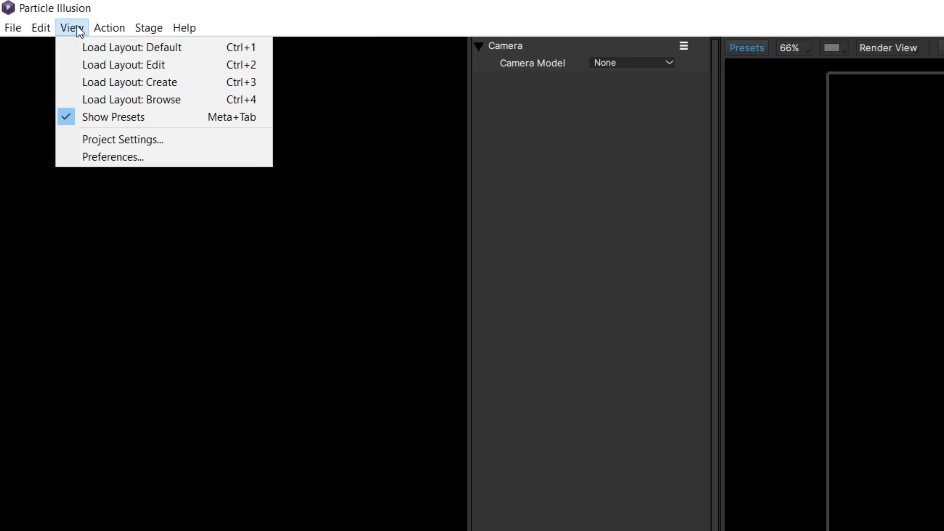
pyautogui.click(116, 138)
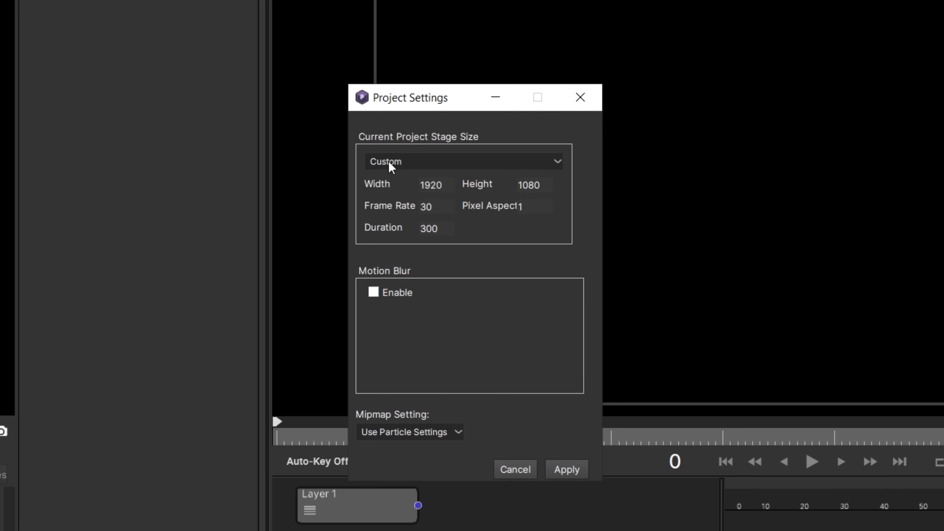
pyautogui.click(847, 351)
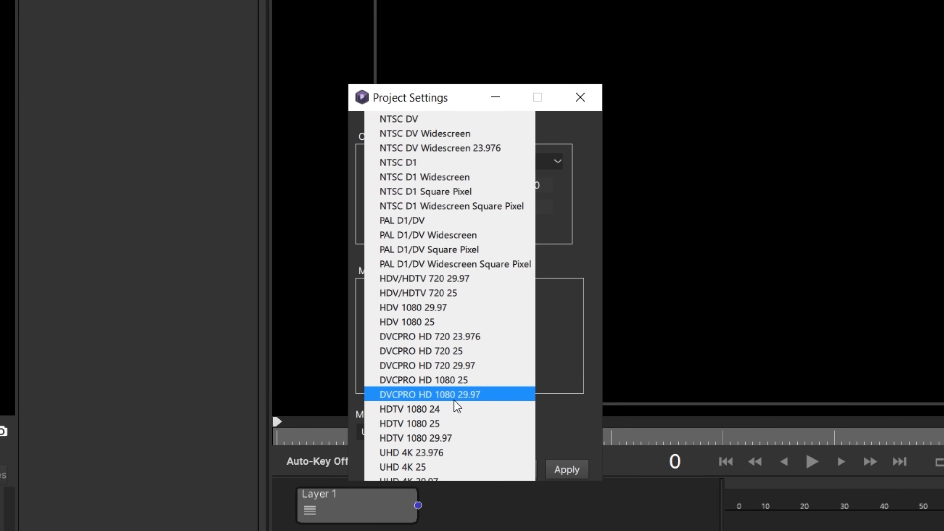
pyautogui.scroll(-2, 452, 410)
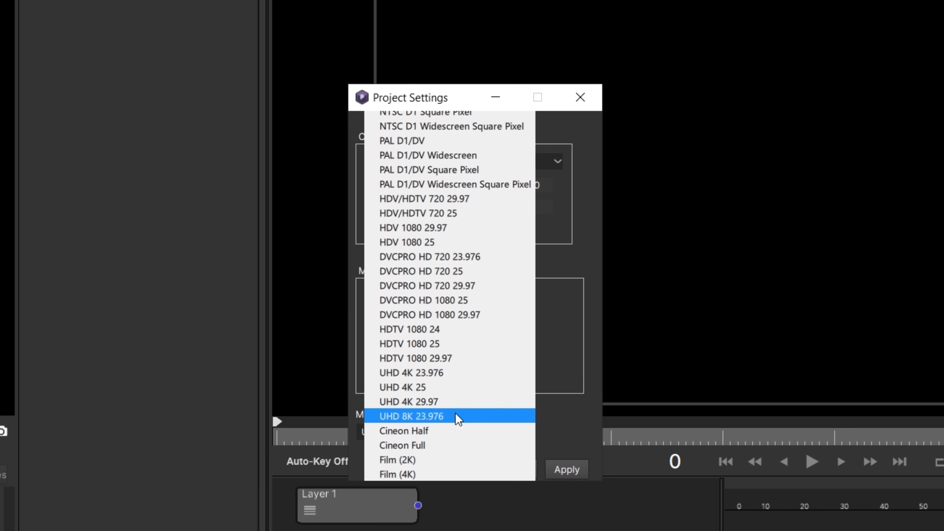
pyautogui.click(446, 373)
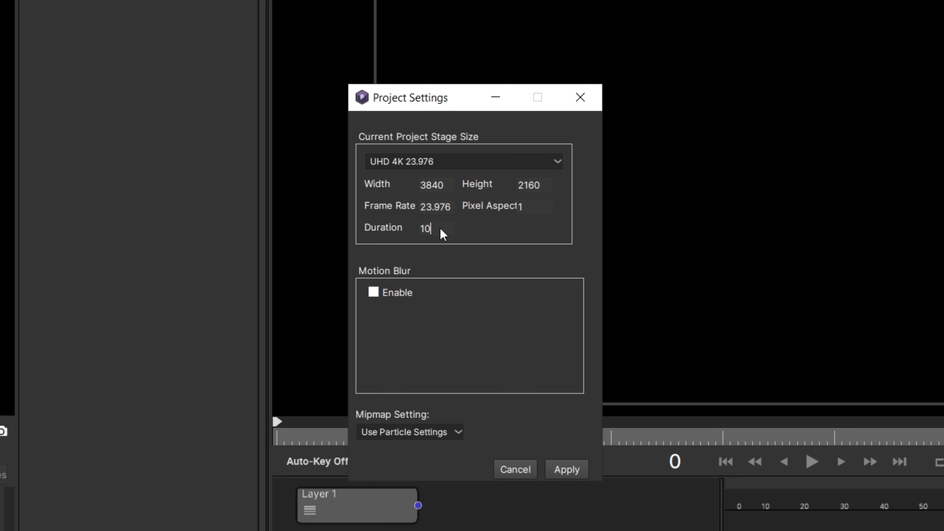
pyautogui.click(565, 470)
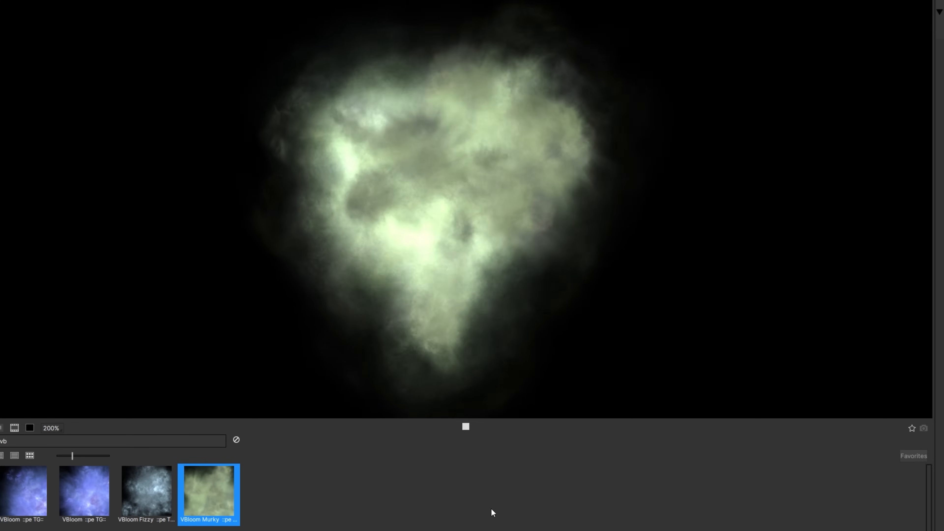
# Preview the VBloom Fizzy preset in the library.
pyautogui.click(145, 488)
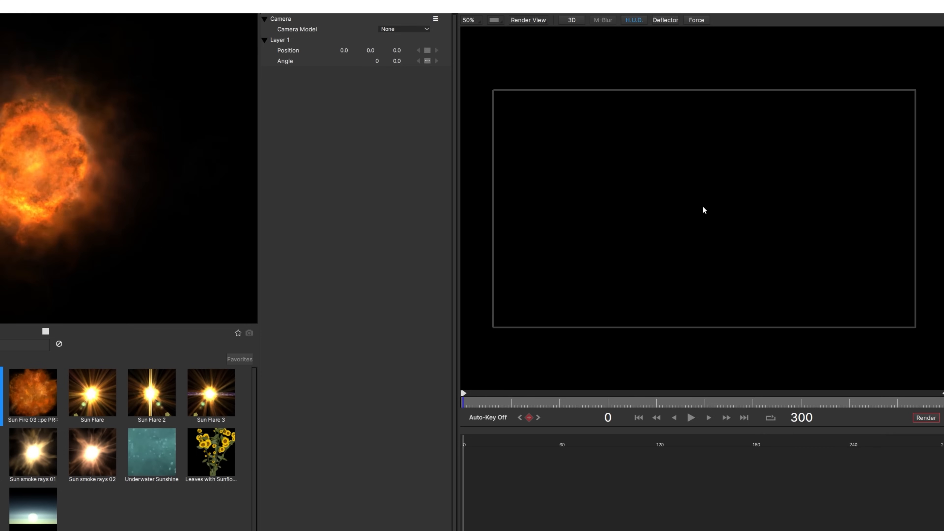
# Add the Sun Fire 02 emitter to the center of the stage.
pyautogui.click(707, 211)
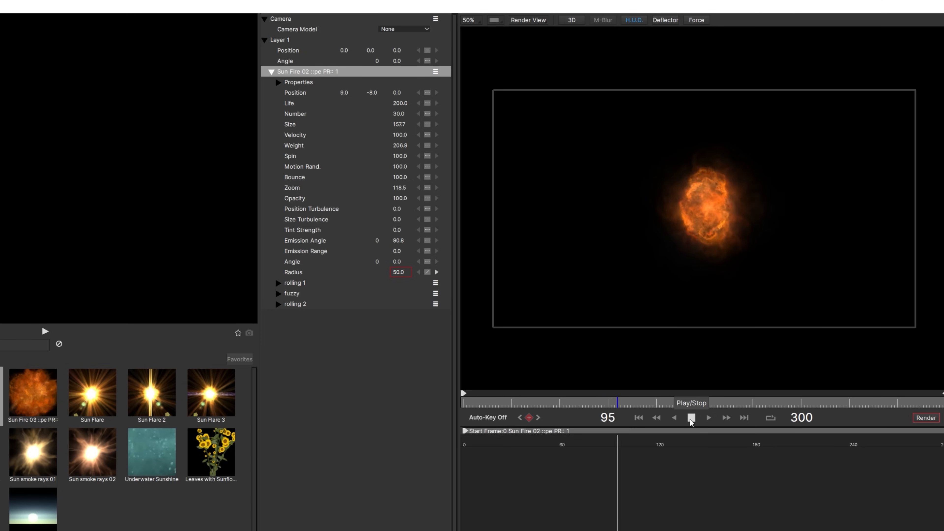
pyautogui.moveTo(264, 256); pyautogui.dragTo(18, 260)
# Try resizing the emitter's circle radius on the stage, preview it, and undo the change.
pyautogui.moveTo(572, 218); pyautogui.dragTo(531, 258)
pyautogui.press('space')
# Expand the Sun Fire 02 emitter's Properties and set Number Points to 6.
pyautogui.press('space')
pyautogui.hotkey('ctrl', 'z')
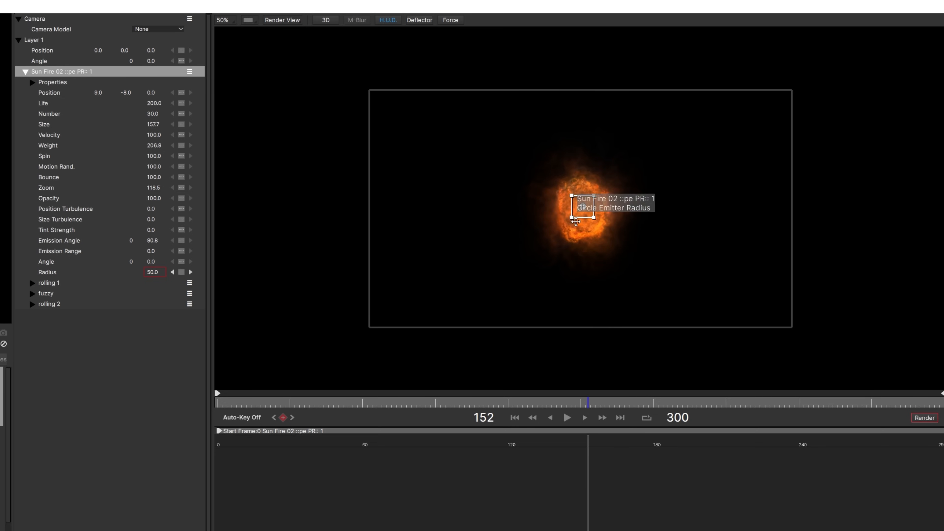
pyautogui.press('space')
pyautogui.press('space')
pyautogui.click(33, 82)
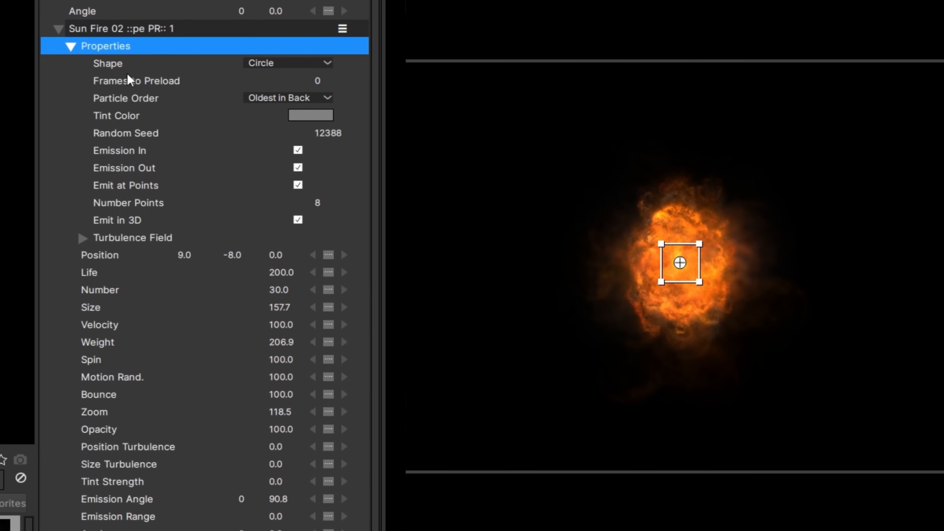
pyautogui.moveTo(175, 177)
pyautogui.mouseDown()
pyautogui.moveTo(151, 181)
pyautogui.moveTo(162, 183)
pyautogui.mouseUp()
# Set the emitter's Tint Color to purple #933aff in the color picker.
pyautogui.moveTo(297, 219); pyautogui.dragTo(345, 204)
pyautogui.moveTo(369, 134); pyautogui.dragTo(348, 138)
pyautogui.click(314, 116)
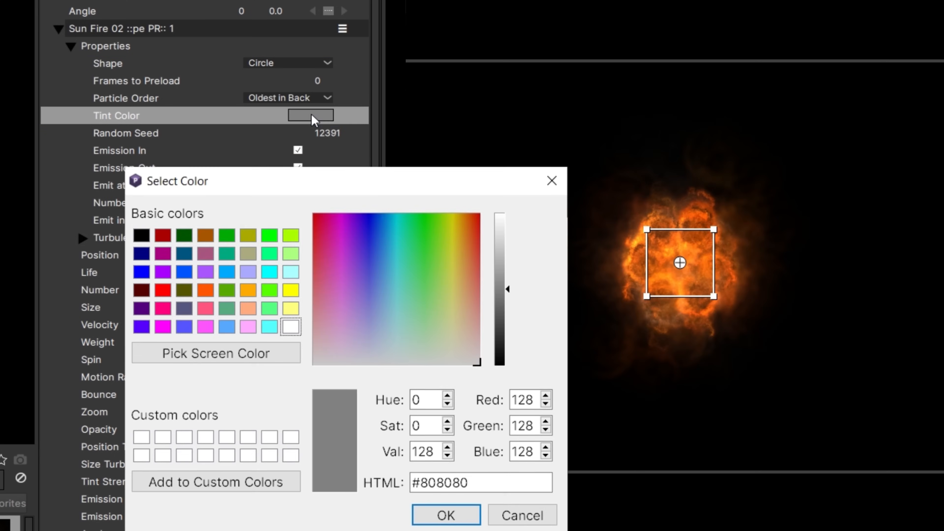
pyautogui.moveTo(349, 239); pyautogui.dragTo(356, 248)
pyautogui.moveTo(499, 246); pyautogui.dragTo(499, 211)
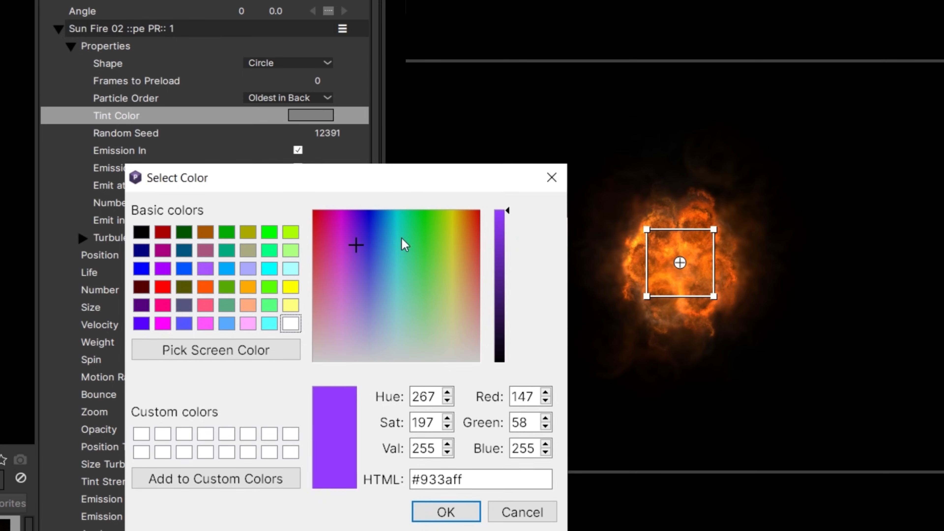
pyautogui.click(446, 512)
# Raise Tint Strength to about 29.1 and Velocity to about 152.
pyautogui.moveTo(282, 481); pyautogui.dragTo(306, 484)
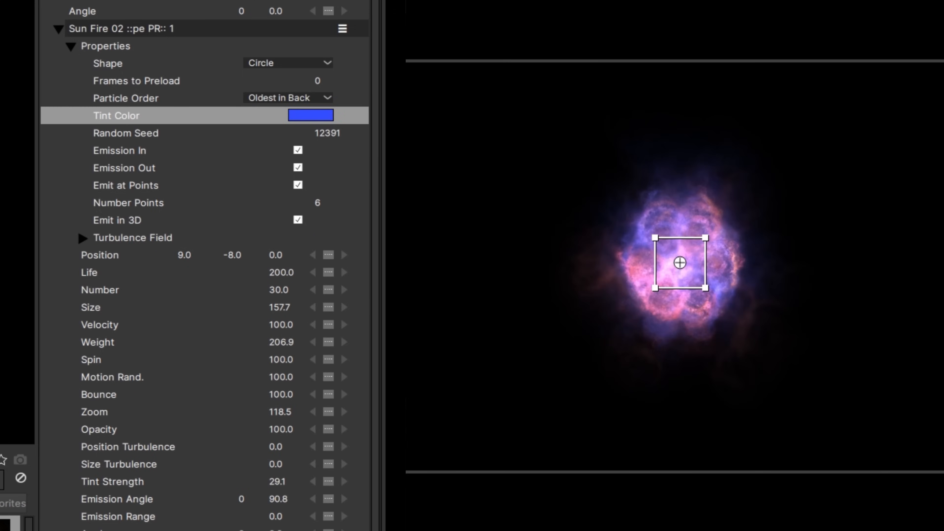
pyautogui.moveTo(284, 325); pyautogui.dragTo(412, 330)
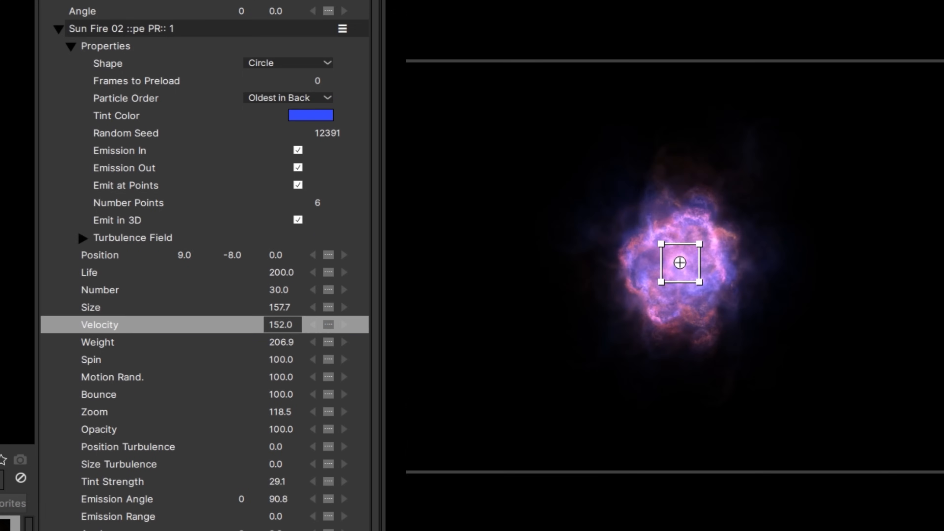
# Try scrubbing Weight, Size and Number, undoing each change.
pyautogui.moveTo(282, 342); pyautogui.dragTo(333, 356)
pyautogui.moveTo(282, 308); pyautogui.dragTo(427, 316)
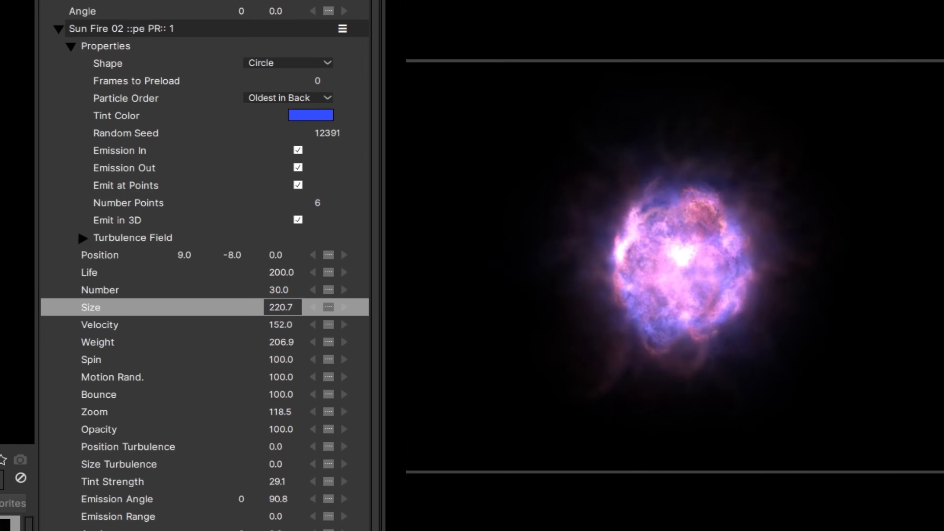
pyautogui.hotkey('ctrl', 'z')
pyautogui.moveTo(291, 291); pyautogui.dragTo(409, 294)
pyautogui.hotkey('ctrl', 'z')
pyautogui.moveTo(282, 290); pyautogui.dragTo(76, 299)
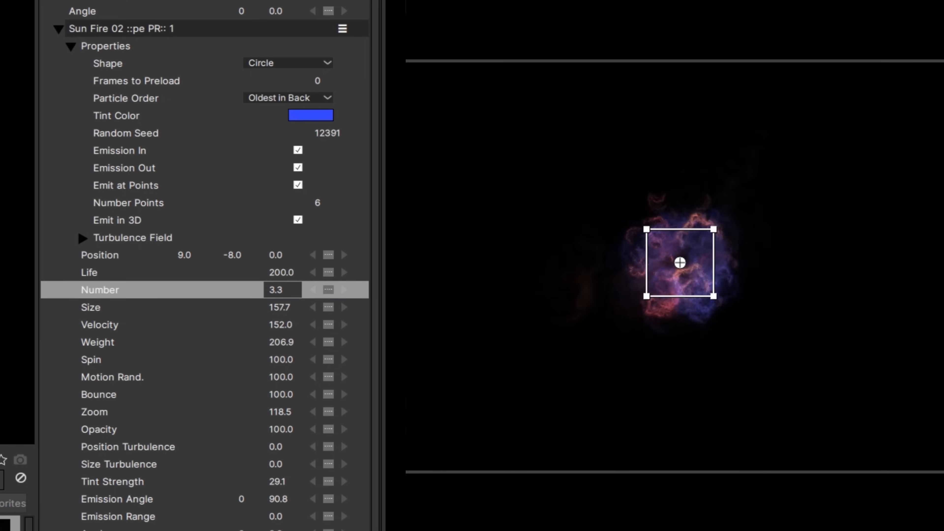
pyautogui.hotkey('ctrl', 'z')
# Scrub Size Turbulence to about 105.6 and increase Position Turbulence.
pyautogui.moveTo(281, 464); pyautogui.dragTo(350, 480)
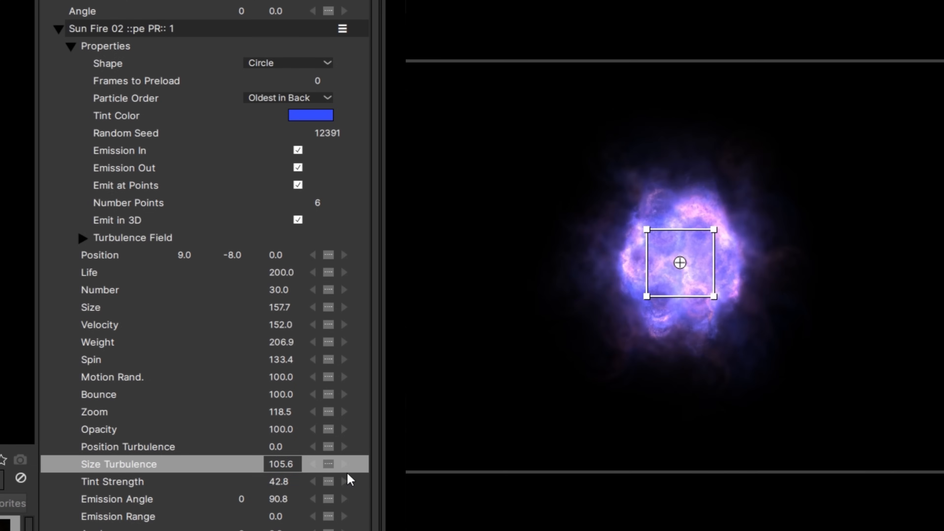
pyautogui.moveTo(281, 446); pyautogui.dragTo(872, 472)
pyautogui.moveTo(286, 451); pyautogui.dragTo(350, 451)
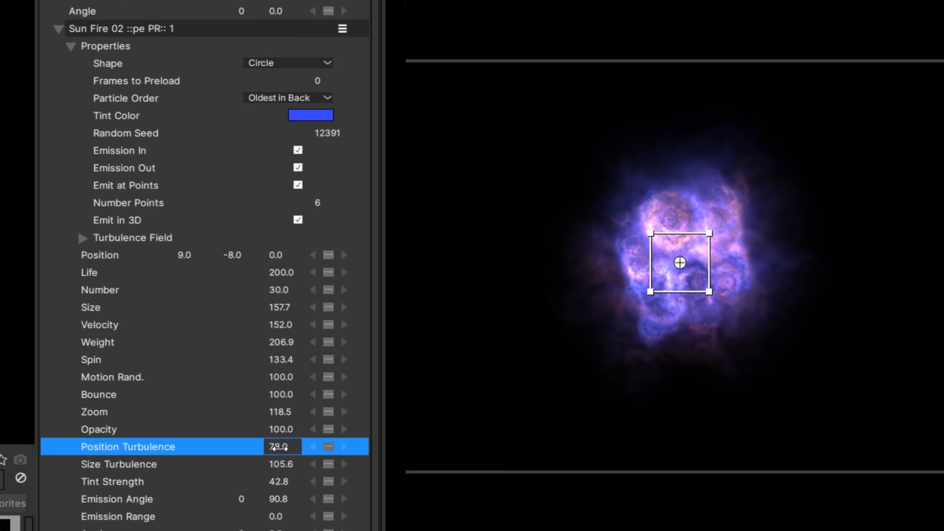
# Expand the Turbulence Field, scrub its Auto Evolve Speed, and collapse the Properties group.
pyautogui.click(95, 239)
pyautogui.click(301, 290)
pyautogui.moveTo(345, 323); pyautogui.dragTo(411, 323)
pyautogui.moveTo(335, 324); pyautogui.dragTo(595, 325)
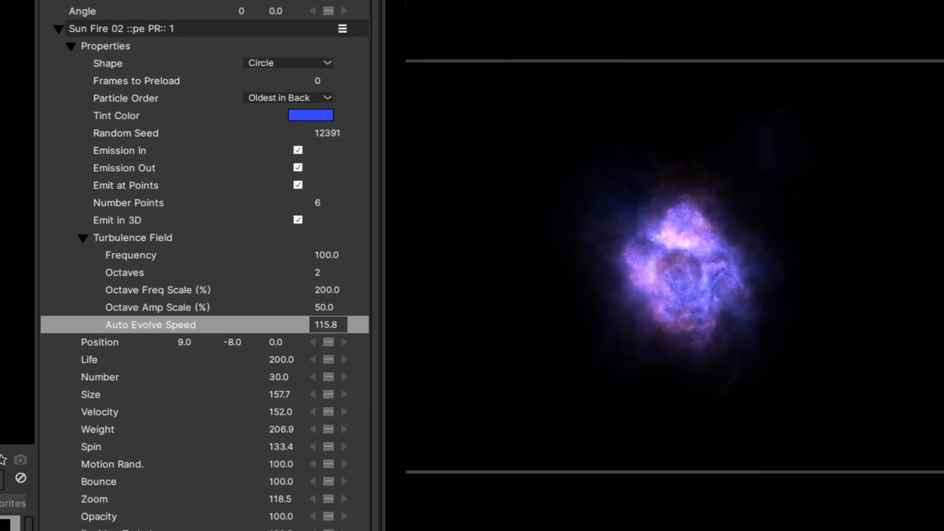
pyautogui.click(83, 238)
pyautogui.click(71, 46)
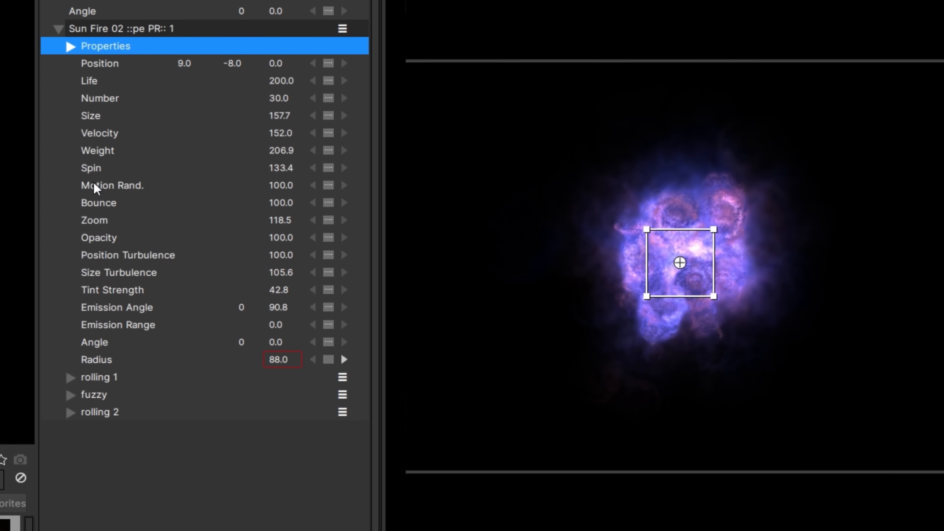
# Expand the rolling 1 particle type, disable it, and undo the disable.
pyautogui.click(69, 377)
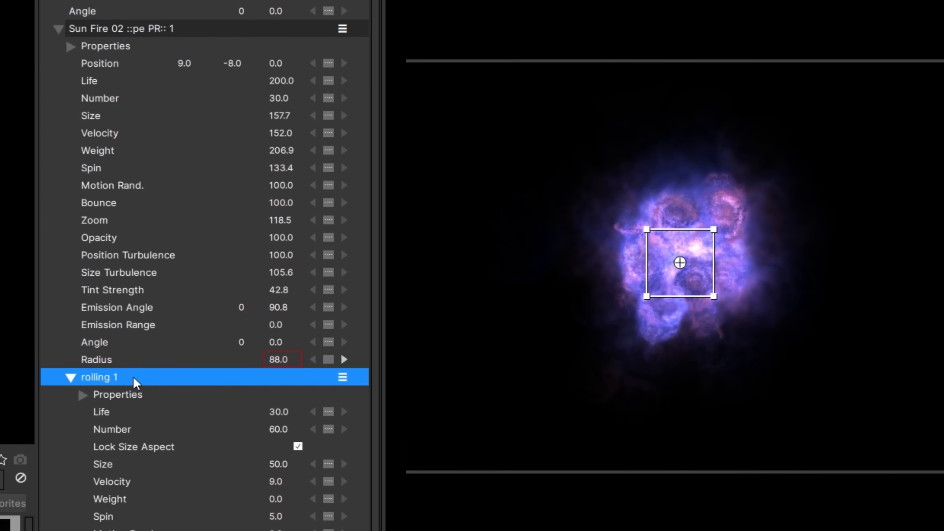
pyautogui.click(342, 377)
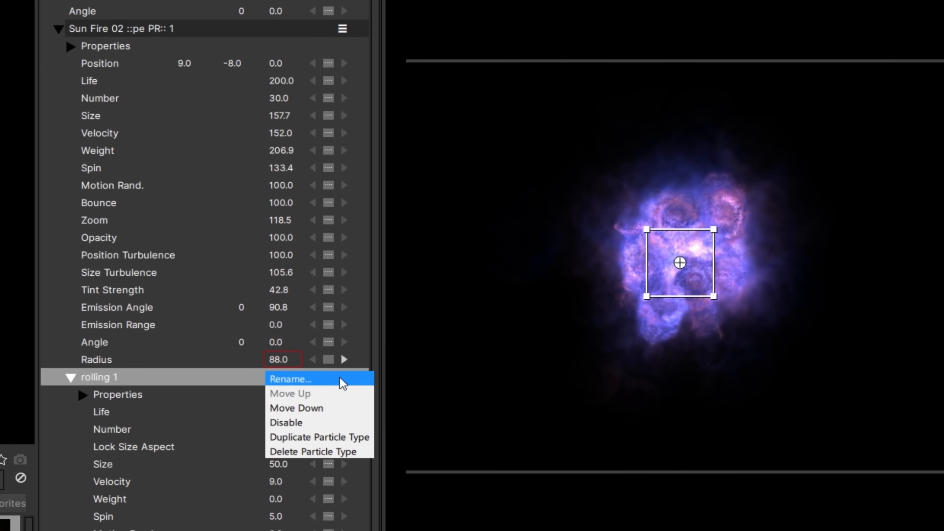
pyautogui.click(303, 423)
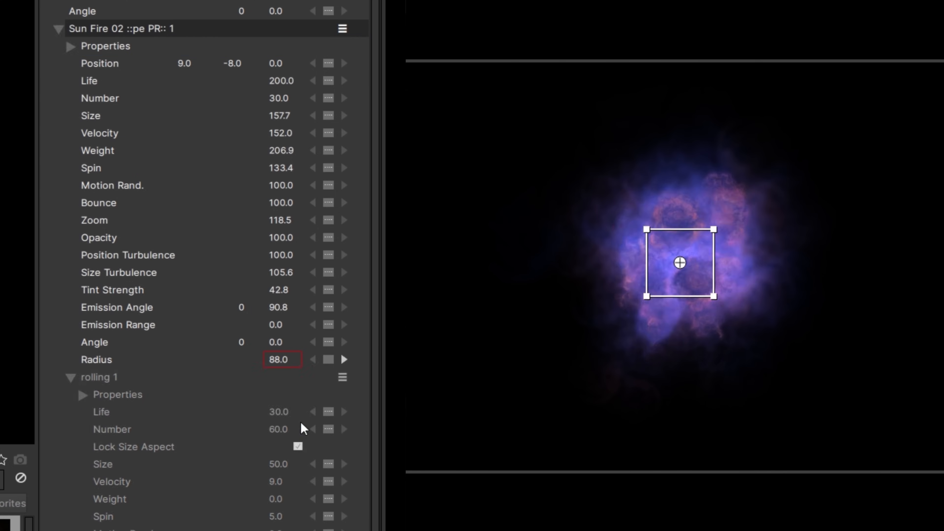
pyautogui.hotkey('ctrl', 'z')
# Set the rolling 1 particle type's Number to about 112.9.
pyautogui.moveTo(284, 412); pyautogui.dragTo(107, 413)
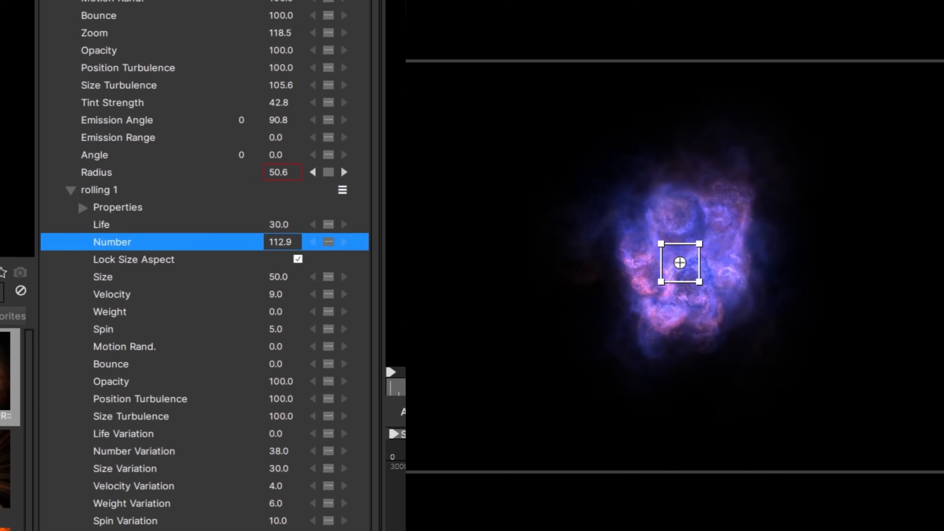
# Undo and redo the Number change, and scrub the rolling 1 particle type's Velocity to about 43.5.
pyautogui.hotkey('ctrl', 'z')
pyautogui.hotkey('ctrl', 'shift', 'z')
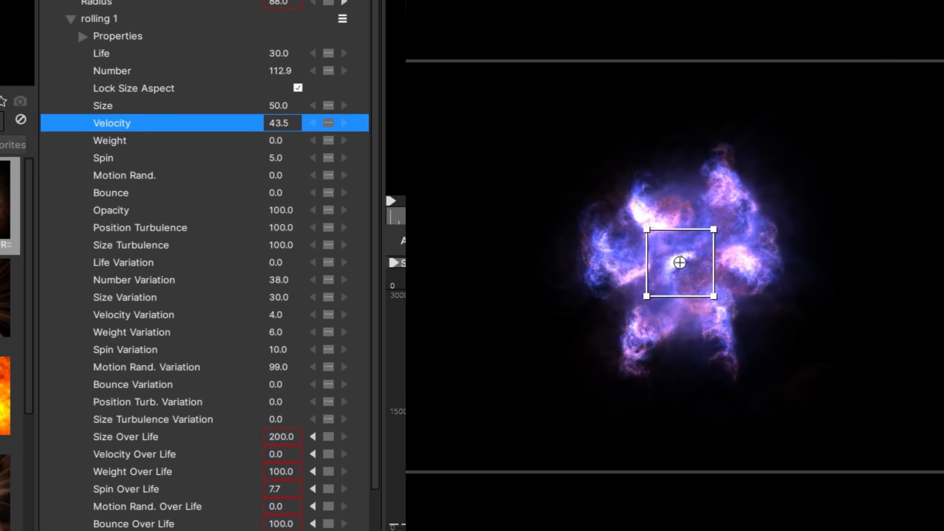
pyautogui.moveTo(276, 122); pyautogui.dragTo(290, 128)
pyautogui.click(270, 246)
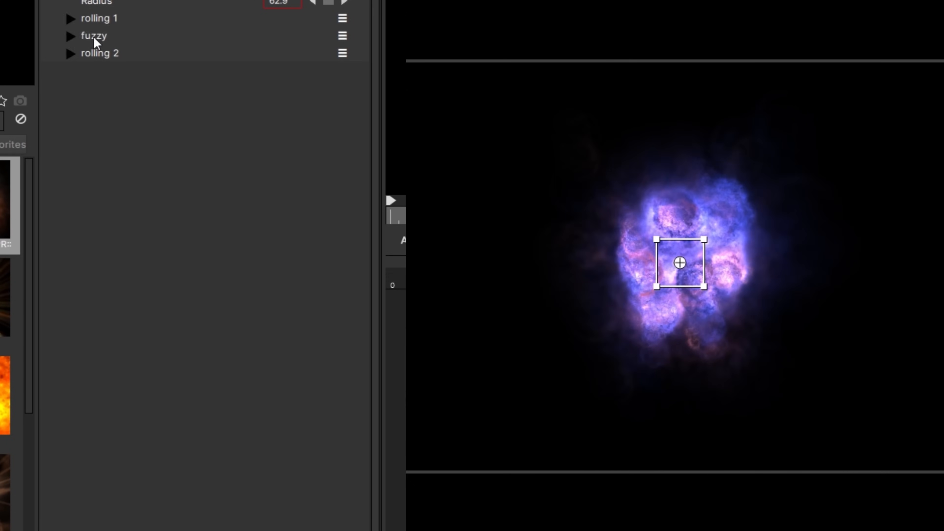
# Expand the fuzzy particle type and adjust its Size to about 166.2.
pyautogui.click(71, 50)
pyautogui.click(112, 242)
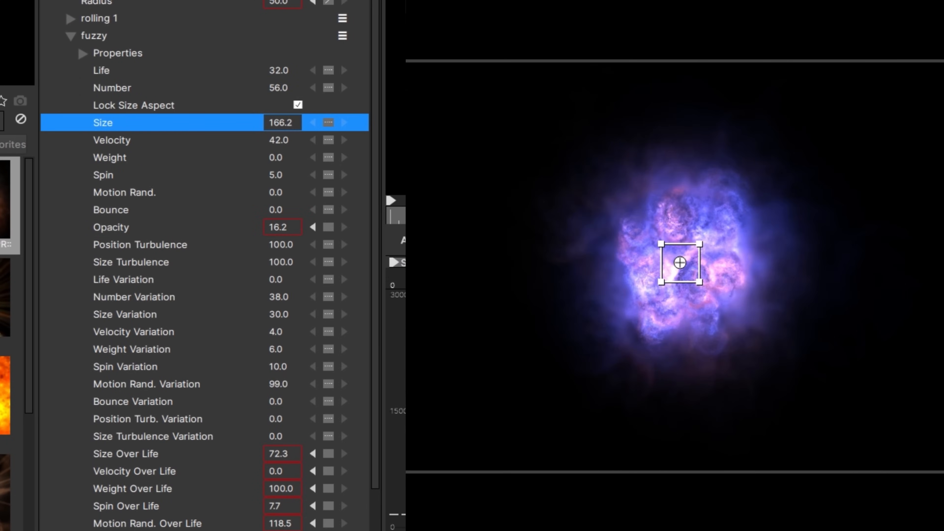
# Apply the BCC Particle Illusion effect from the BCC Particles category.
pyautogui.click(107, 5)
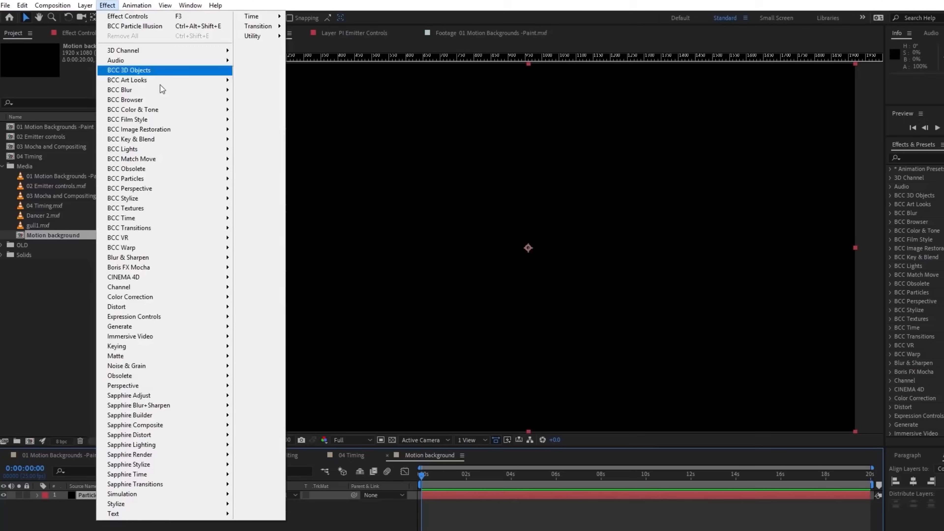
pyautogui.moveTo(198, 180)
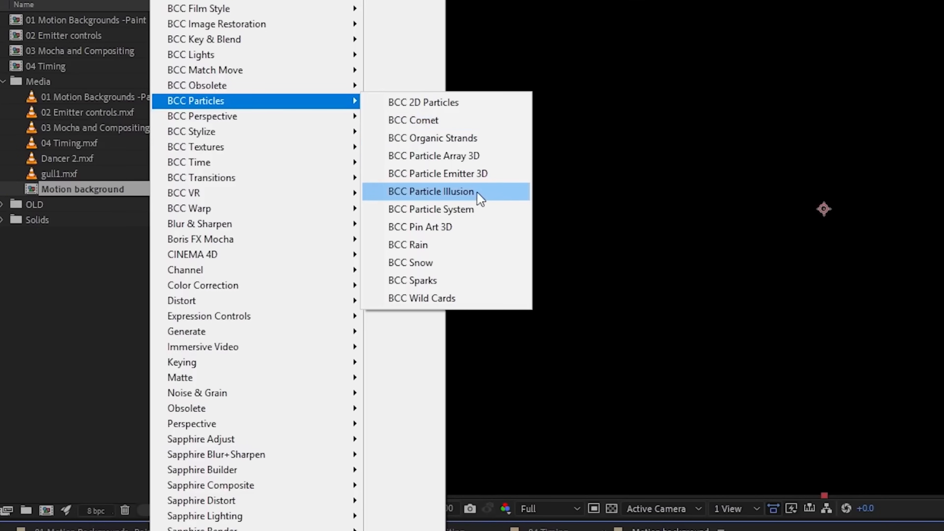
pyautogui.click(474, 193)
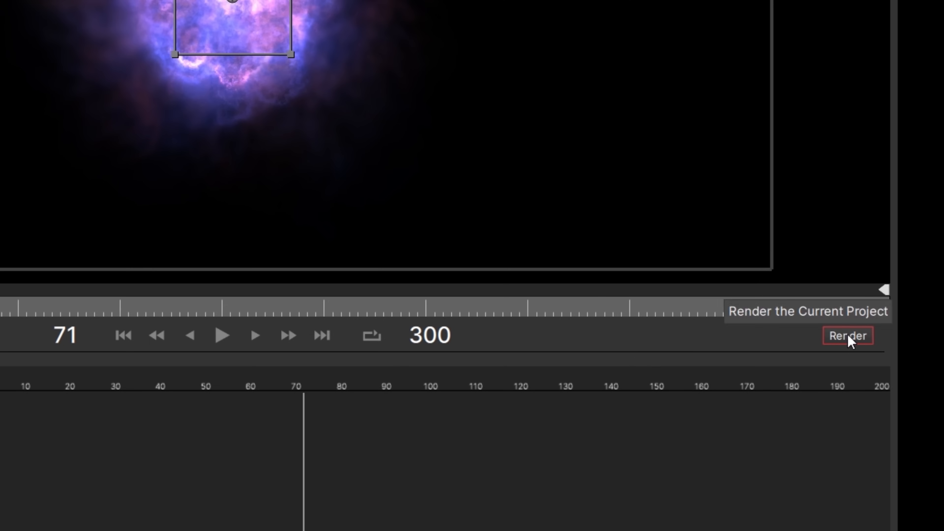
# Open the render settings, choose the ProRes 4444 preset with RGB + Premultiplied Alpha channels, and start the render.
pyautogui.click(849, 335)
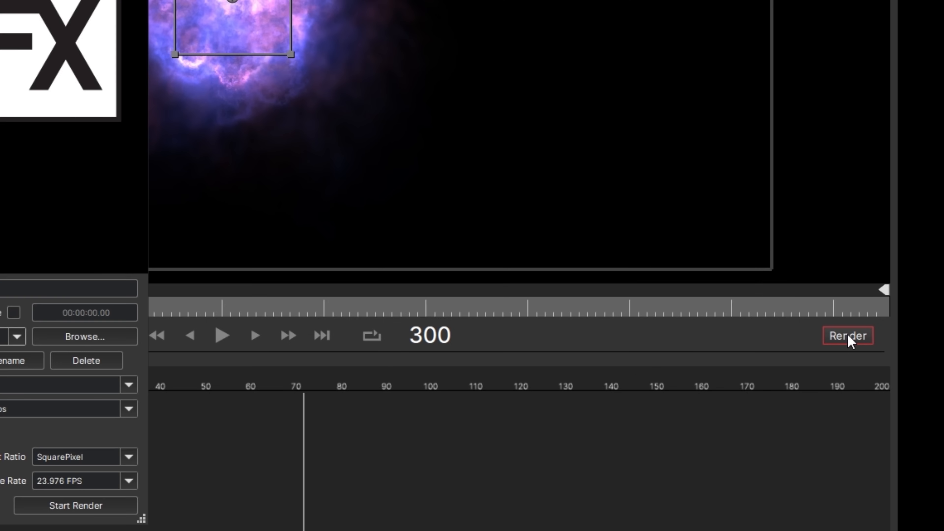
pyautogui.click(465, 319)
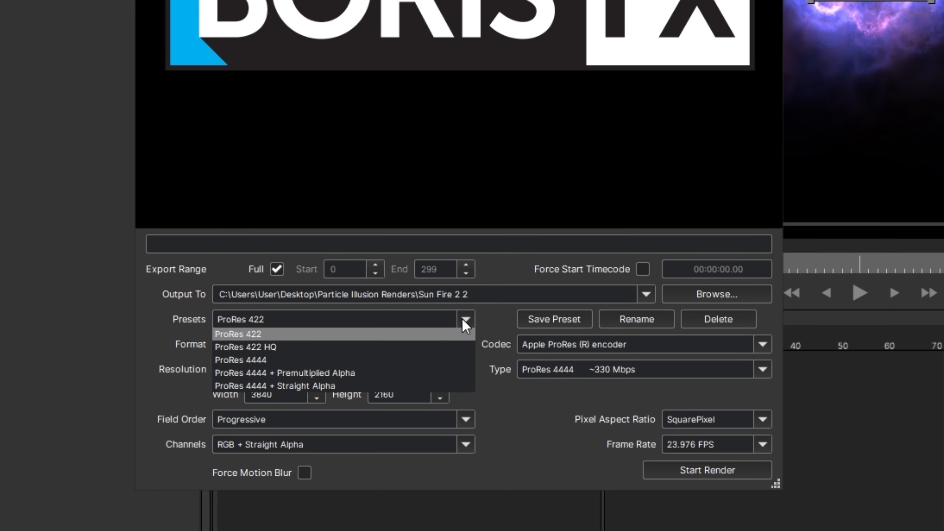
pyautogui.click(411, 360)
pyautogui.click(466, 369)
pyautogui.click(465, 369)
pyautogui.click(465, 444)
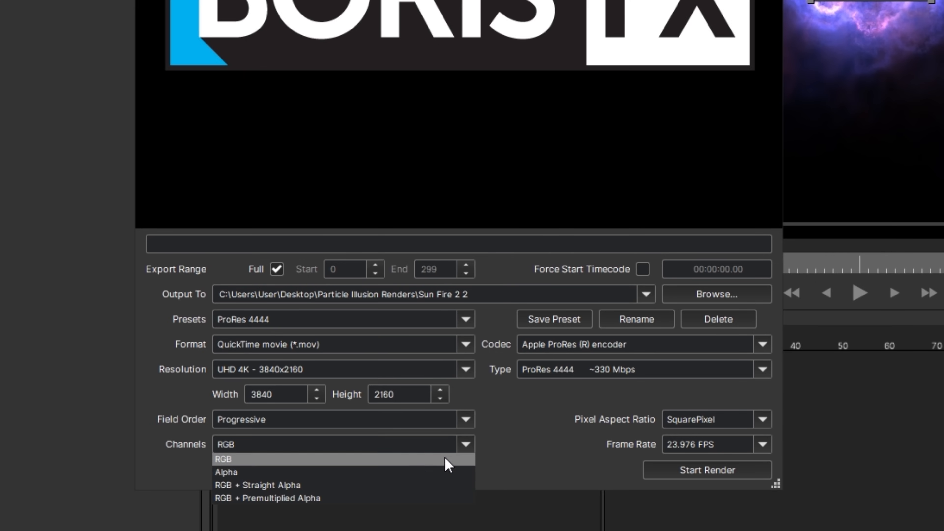
pyautogui.click(422, 498)
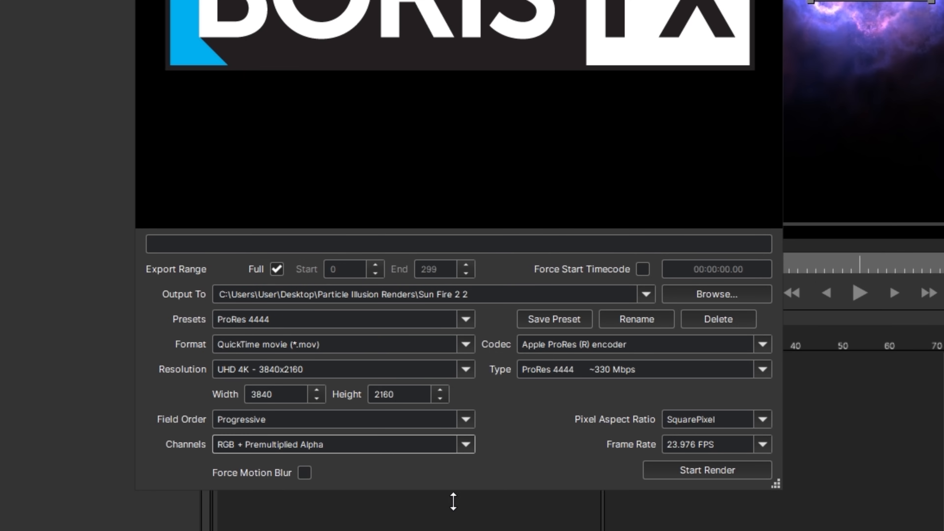
pyautogui.click(696, 470)
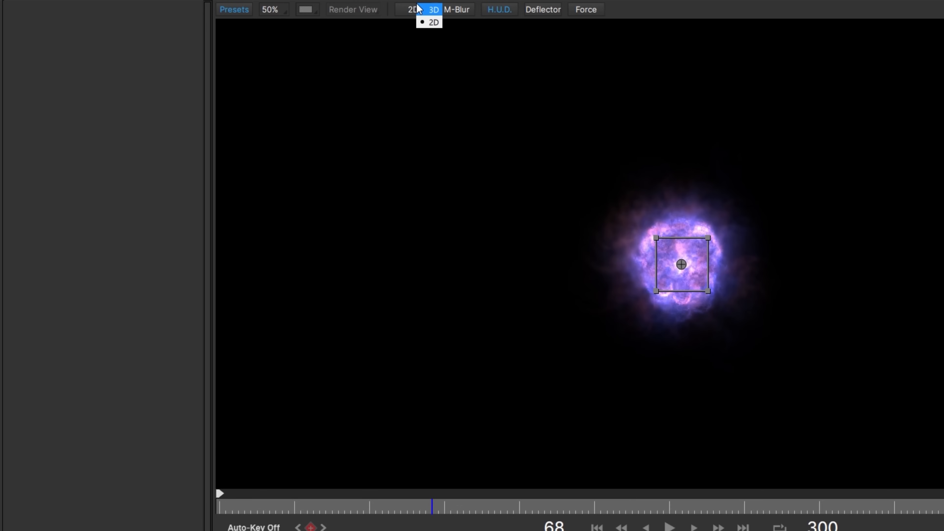
# Switch the scene to 3D, set the Camera Model to Orbit, and scrub the camera parameters.
pyautogui.click(423, 10)
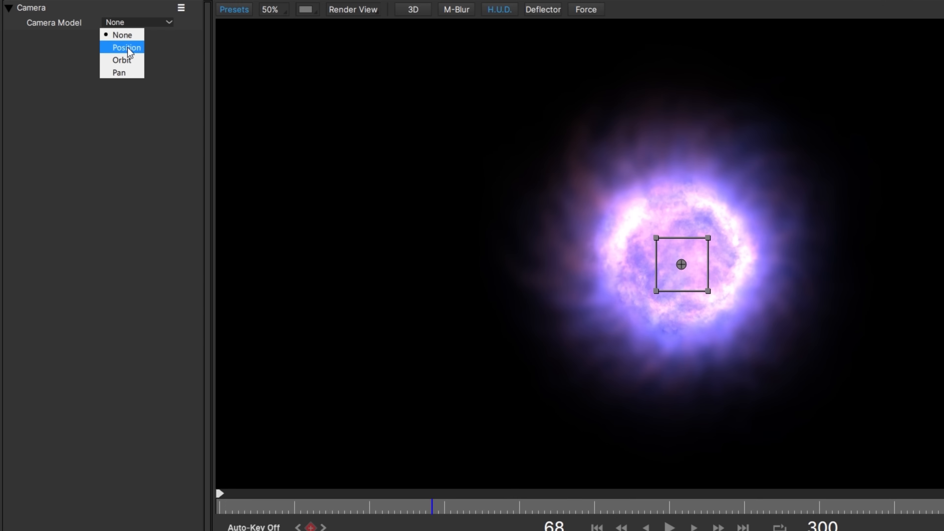
pyautogui.click(122, 57)
pyautogui.click(17, 69)
pyautogui.moveTo(136, 87); pyautogui.dragTo(160, 92)
pyautogui.moveTo(132, 98); pyautogui.dragTo(172, 139)
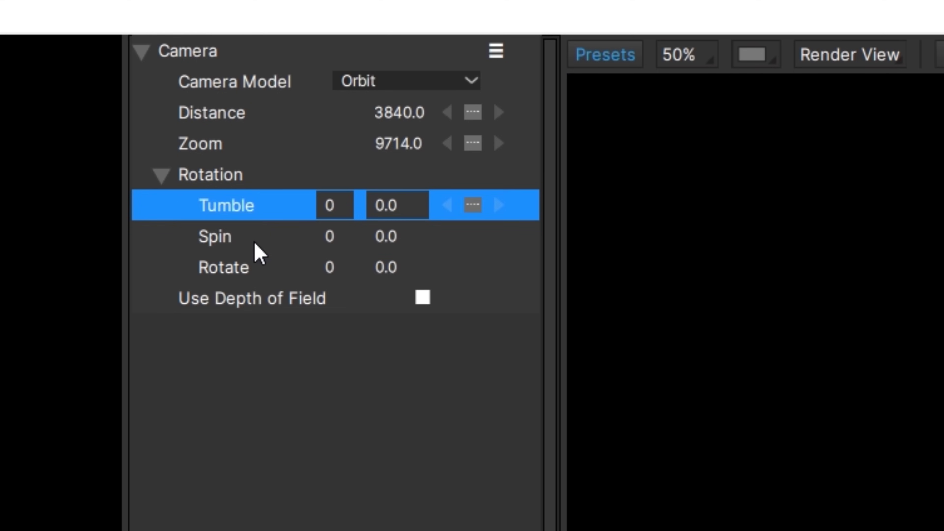
pyautogui.click(64, 99)
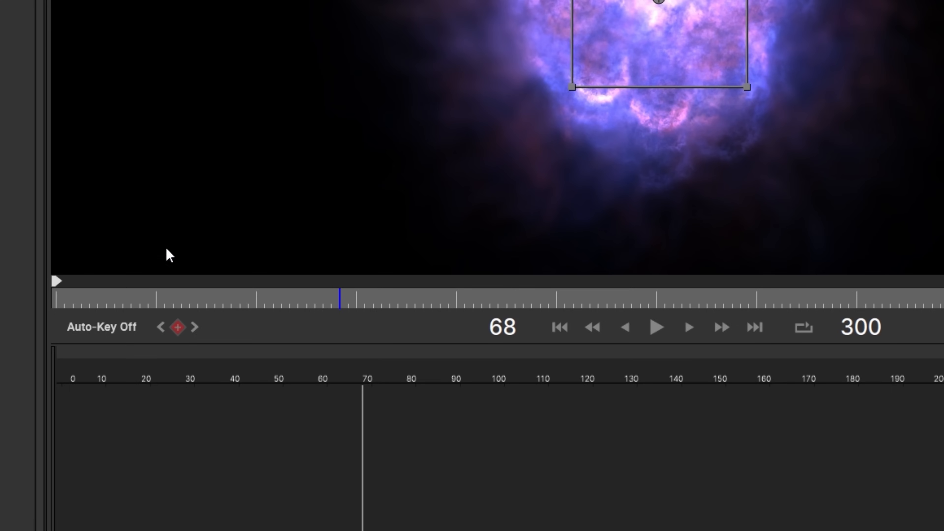
# Animate the Fireworks Glitter emitter's Position over time by keyframing it and moving the emitter in the viewer.
pyautogui.moveTo(101, 372); pyautogui.dragTo(63, 372)
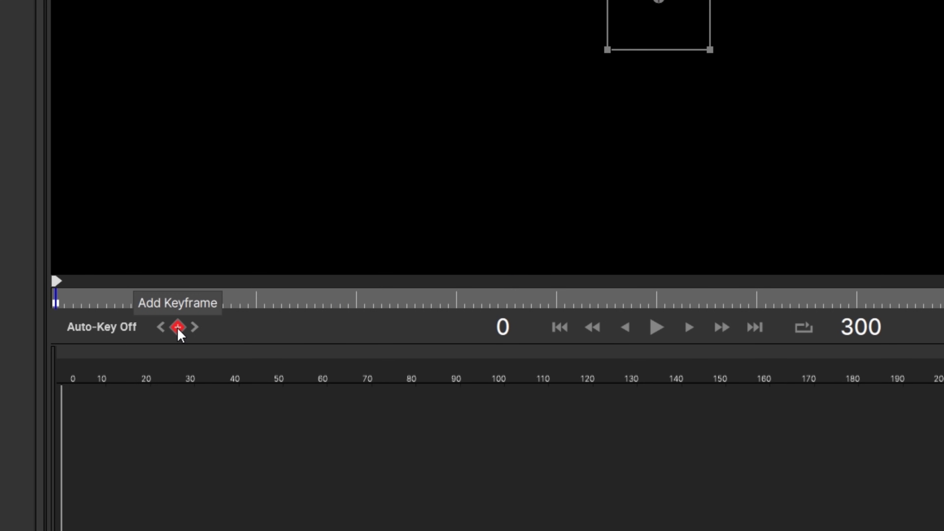
pyautogui.moveTo(257, 299); pyautogui.dragTo(943, 299)
pyautogui.moveTo(191, 148); pyautogui.dragTo(216, 150)
pyautogui.moveTo(378, 156); pyautogui.dragTo(417, 154)
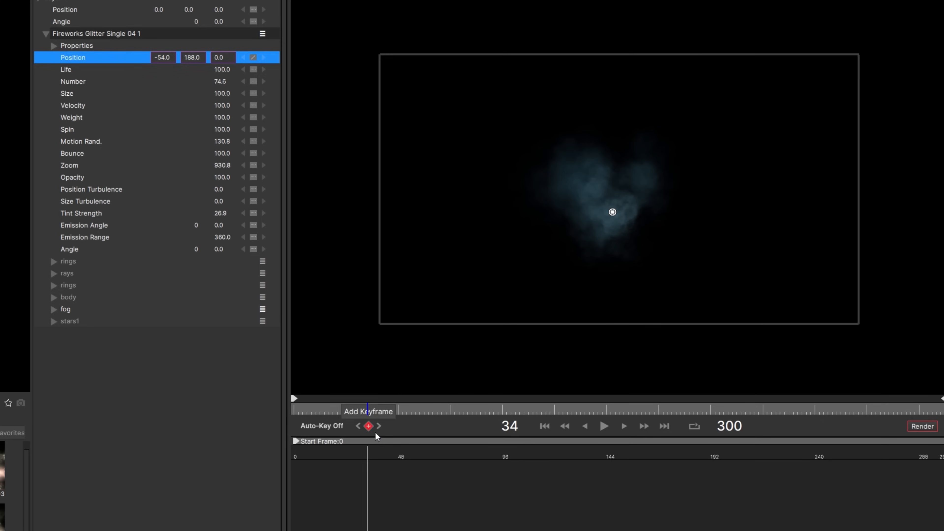
pyautogui.moveTo(612, 212); pyautogui.dragTo(754, 179)
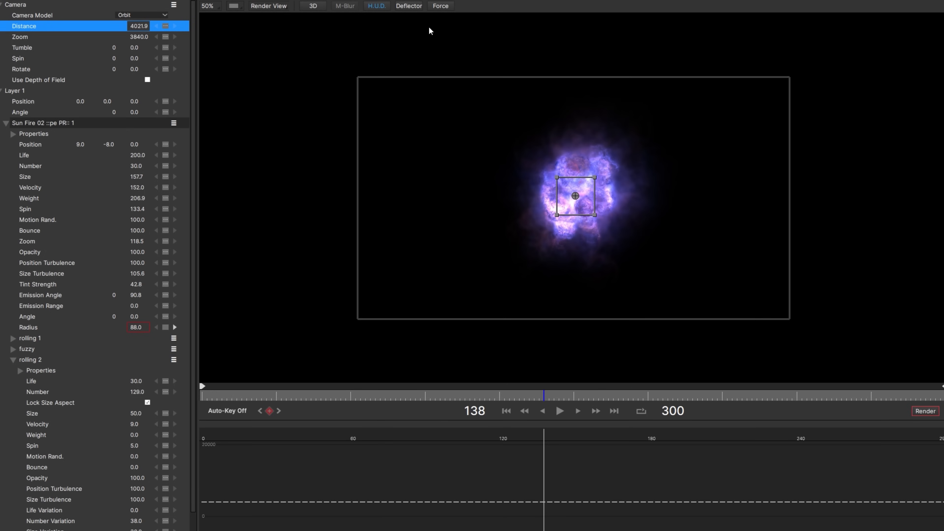
# Add a Force and move its start frame to about 46 in the timeline.
pyautogui.click(435, 10)
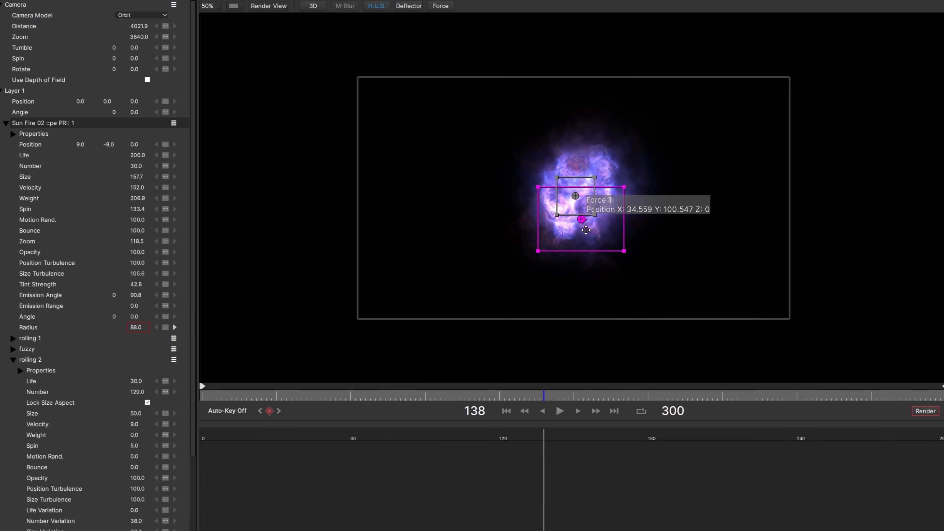
pyautogui.moveTo(382, 427); pyautogui.dragTo(315, 423)
# Collapse the layer and emitter groups and set Force 1's Direction to about 17.8, Angle 5.1 and Width 423.1.
pyautogui.click(1, 91)
pyautogui.click(1, 90)
pyautogui.click(5, 124)
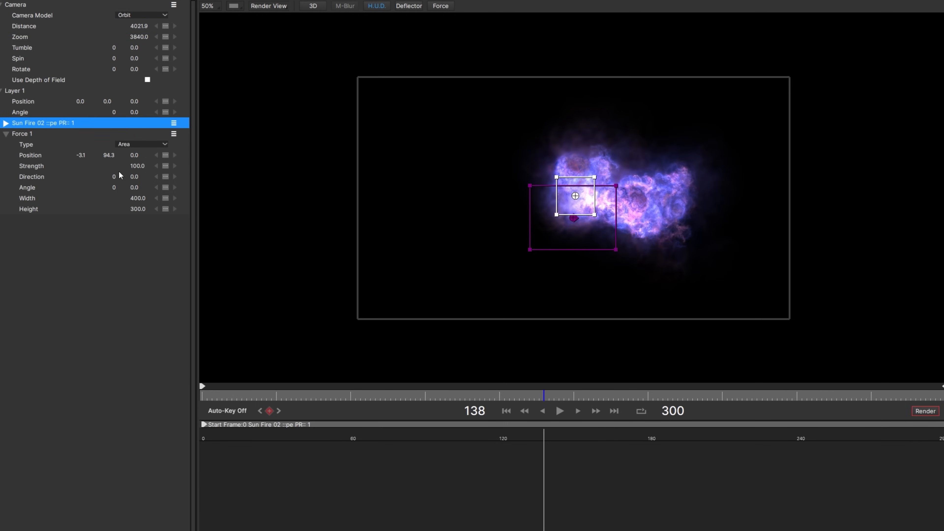
pyautogui.moveTo(134, 177); pyautogui.dragTo(185, 178)
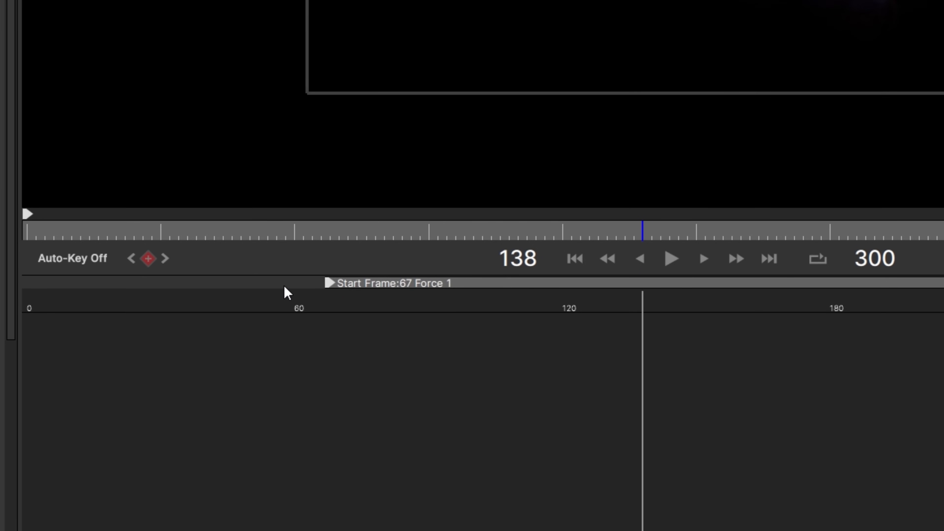
pyautogui.moveTo(141, 198); pyautogui.dragTo(166, 199)
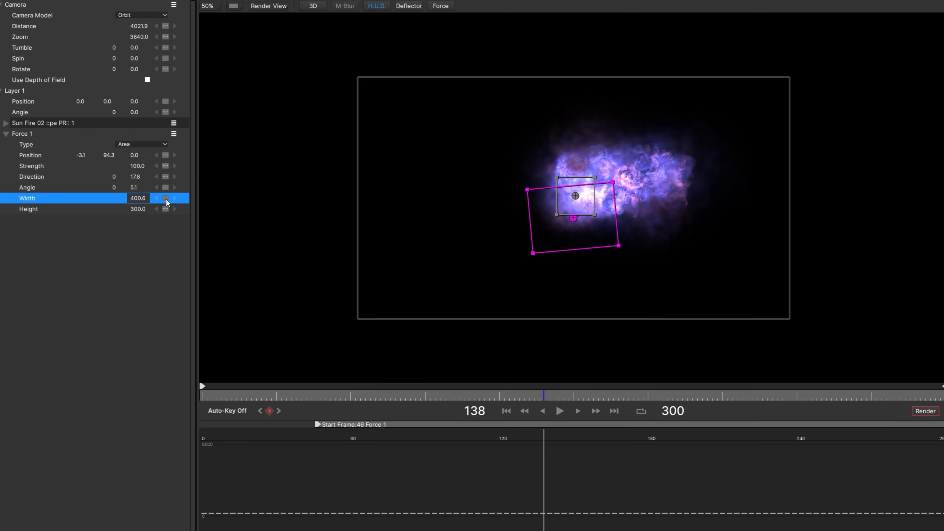
pyautogui.moveTo(244, 200); pyautogui.dragTo(248, 200)
pyautogui.click(107, 225)
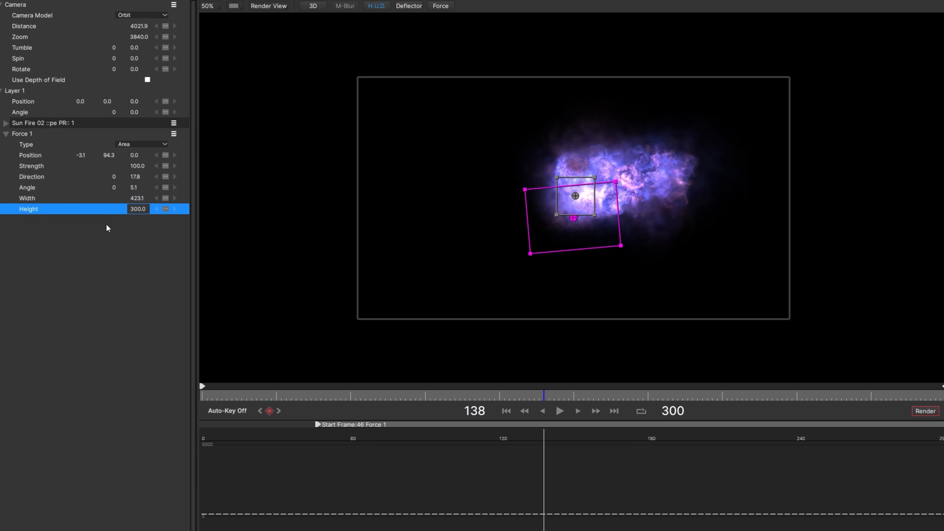
# Preview the effect, then add and position area forces around the Seeds N Clouds emitter to shape the cloud.
pyautogui.click(257, 306)
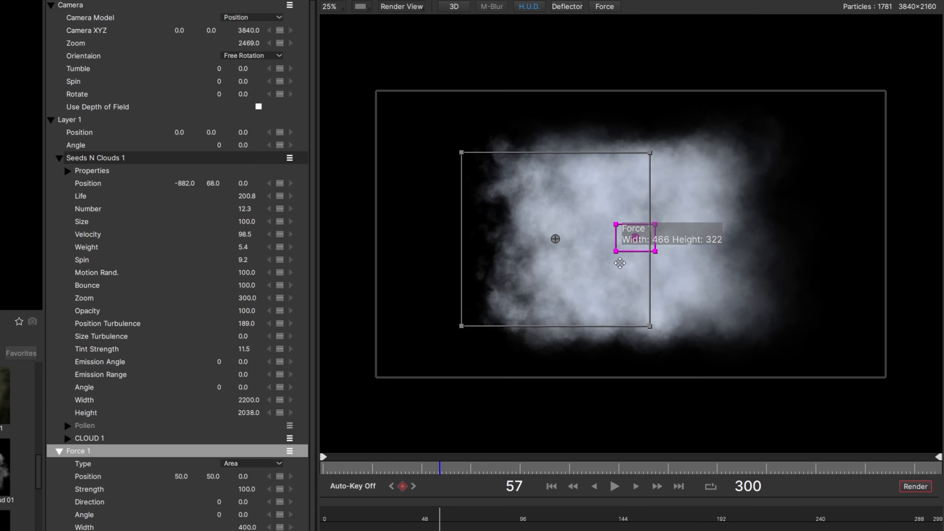
pyautogui.moveTo(619, 262); pyautogui.dragTo(574, 374)
pyautogui.moveTo(243, 502); pyautogui.dragTo(442, 524)
pyautogui.moveTo(244, 514); pyautogui.dragTo(494, 272)
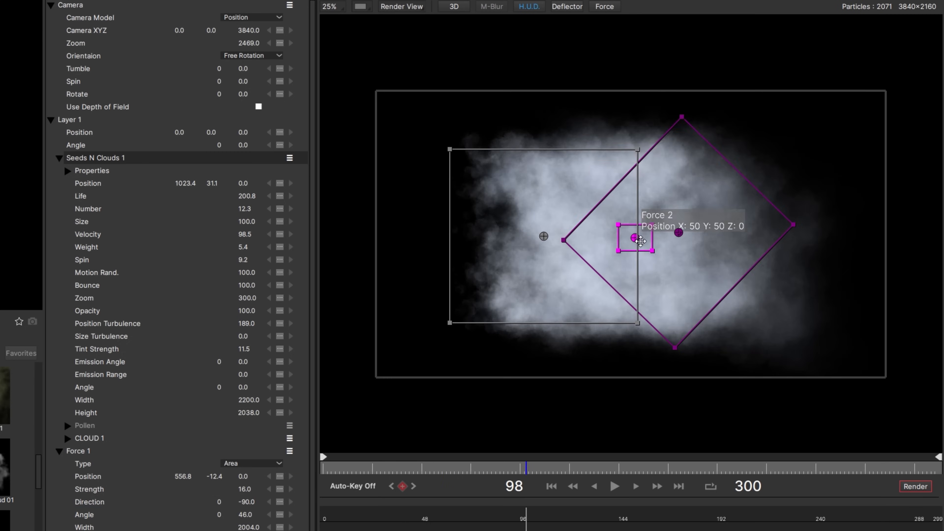
pyautogui.moveTo(634, 238); pyautogui.dragTo(620, 147)
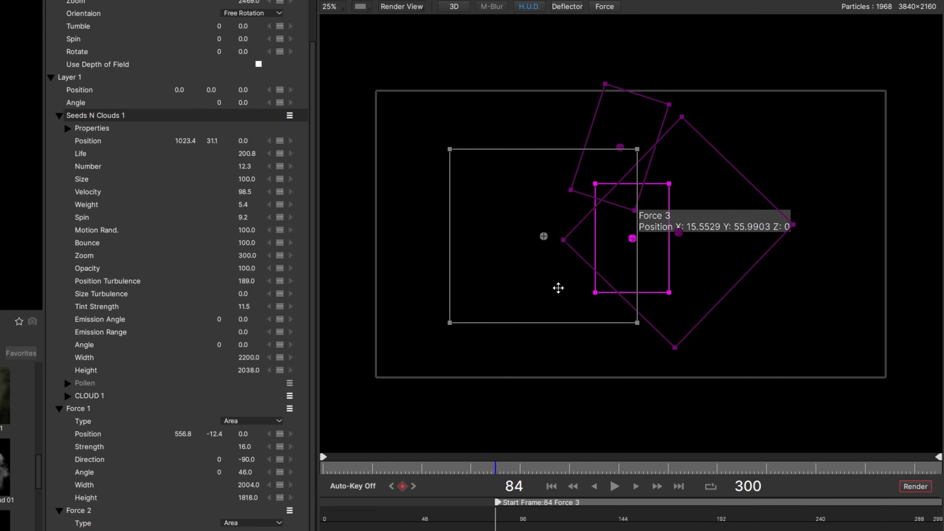
pyautogui.moveTo(626, 238); pyautogui.dragTo(552, 276)
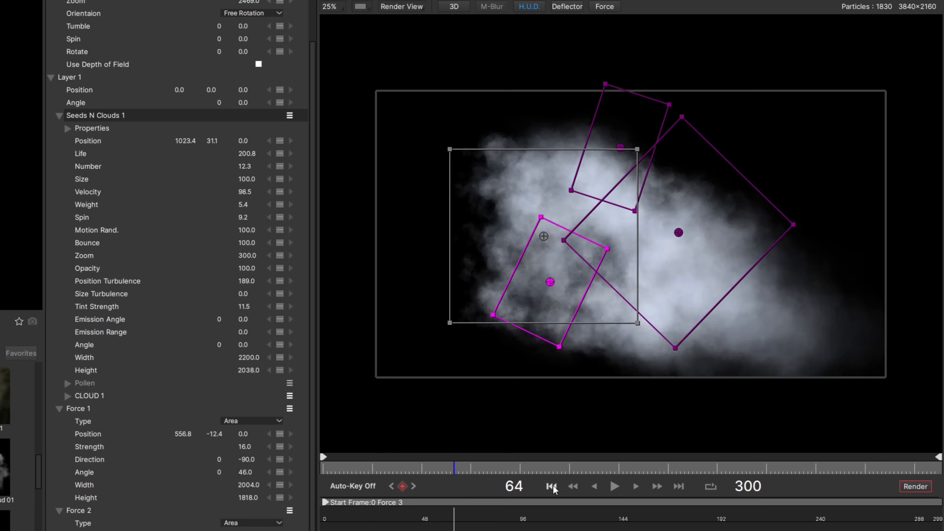
# Rewind to the first frame and add a Deflector to the scene.
pyautogui.click(551, 486)
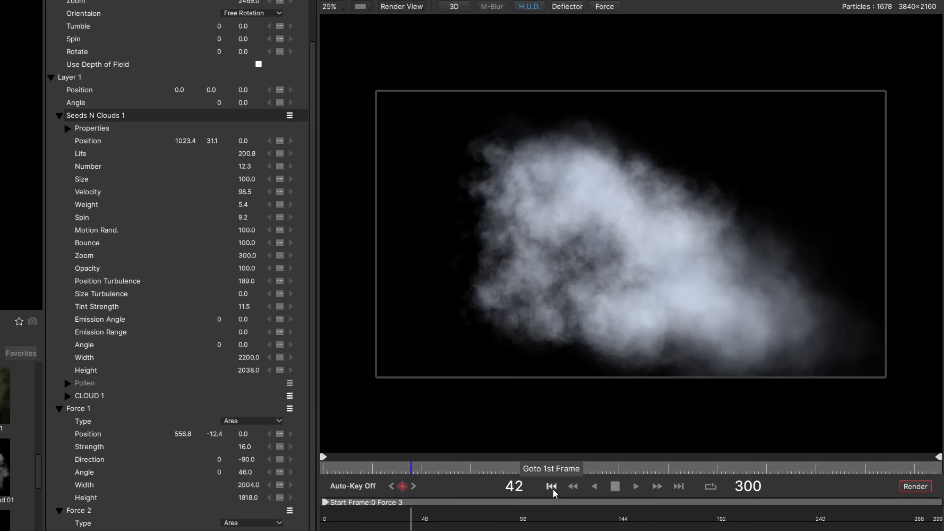
pyautogui.click(475, 75)
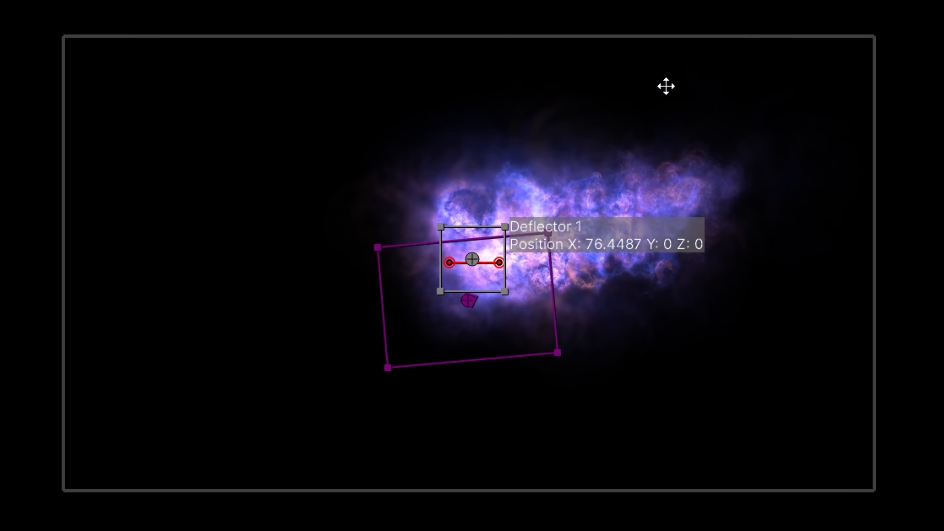
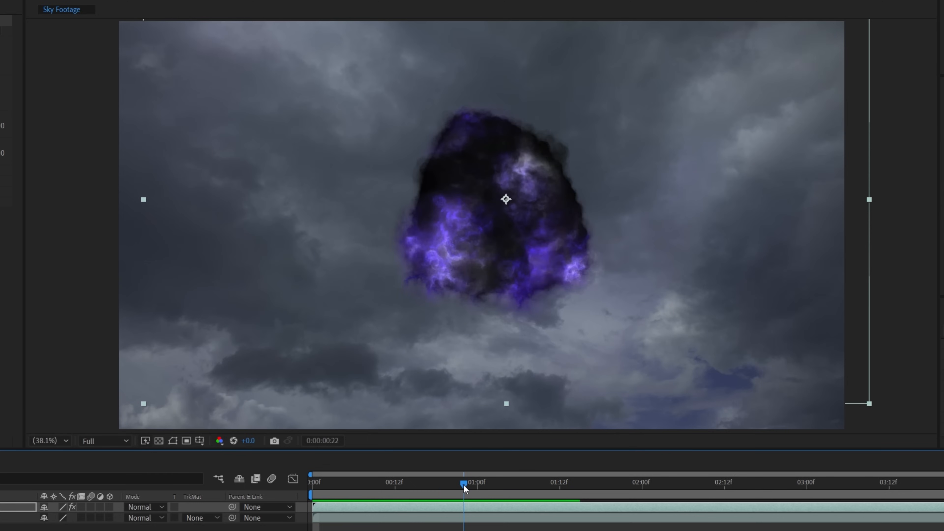
# Set the Explode Clouds 5 layer's blend mode to Screen and scrub through the timeline to check it.
pyautogui.click(160, 502)
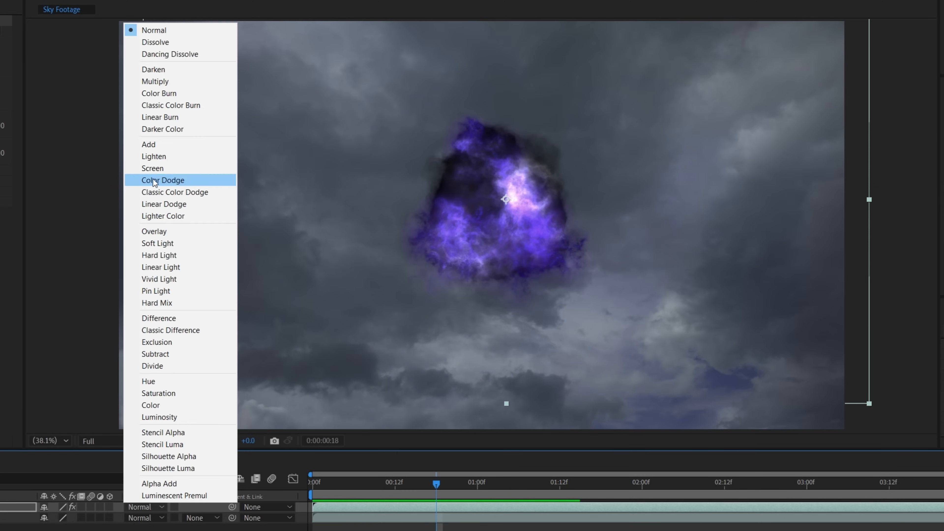
pyautogui.click(153, 169)
pyautogui.moveTo(312, 488); pyautogui.dragTo(464, 489)
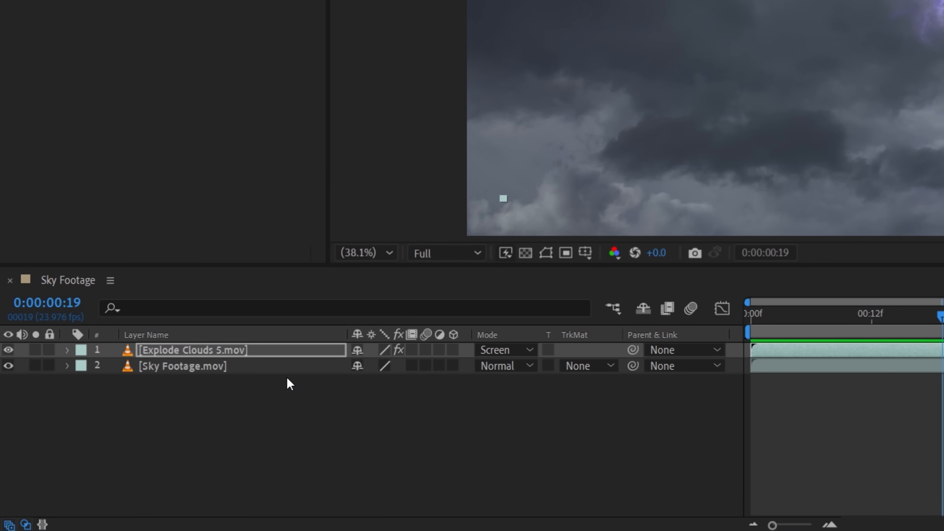
# Create a new adjustment layer and move it below the Explode Clouds 5 layer.
pyautogui.rightClick(286, 382)
pyautogui.moveTo(483, 206)
pyautogui.click(578, 329)
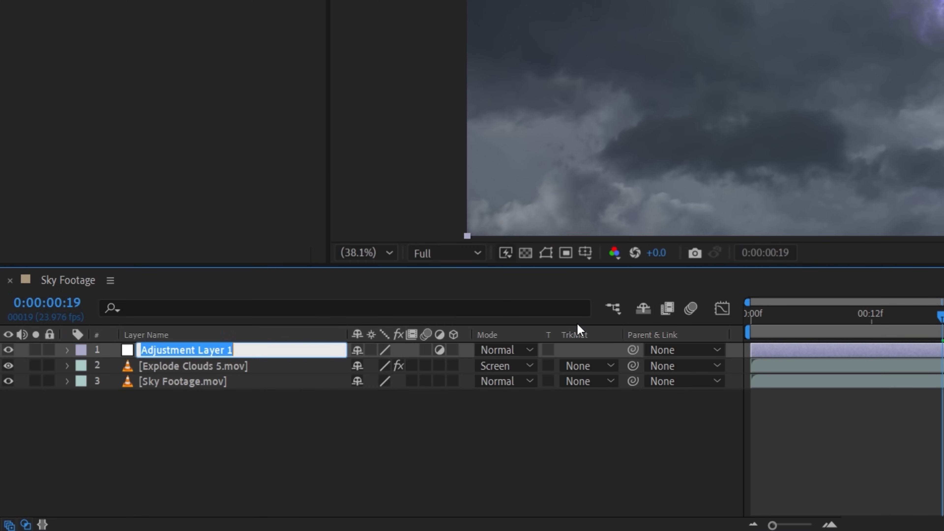
pyautogui.moveTo(289, 354); pyautogui.dragTo(283, 377)
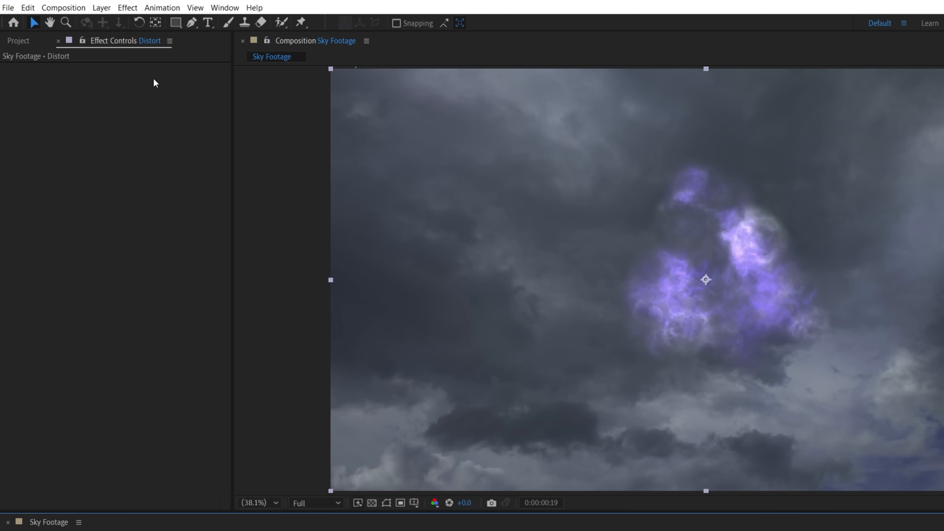
# Apply the Sapphire S_Distort effect to the adjustment layer.
pyautogui.click(127, 8)
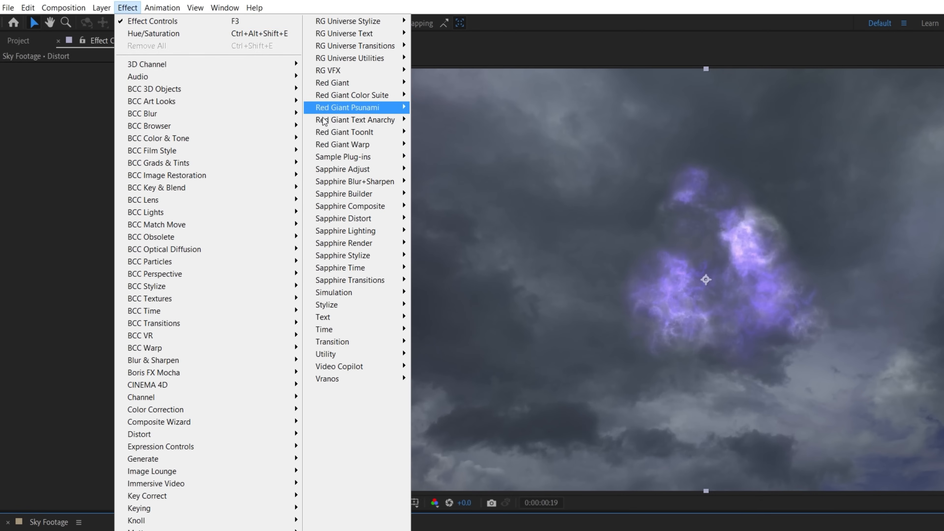
pyautogui.moveTo(371, 222)
pyautogui.click(437, 219)
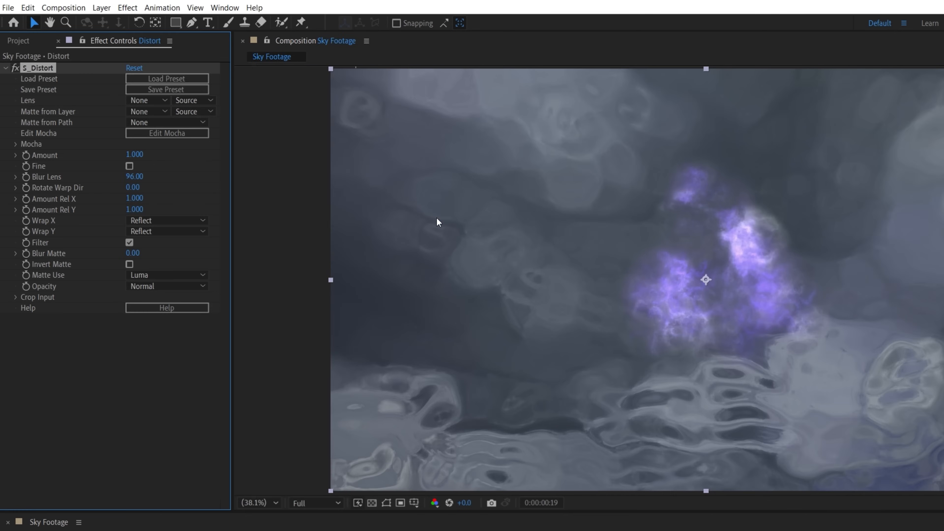
# Set S_Distort's Lens layer to Explode Clouds 5.mov and lower the Blur Lens value.
pyautogui.click(157, 100)
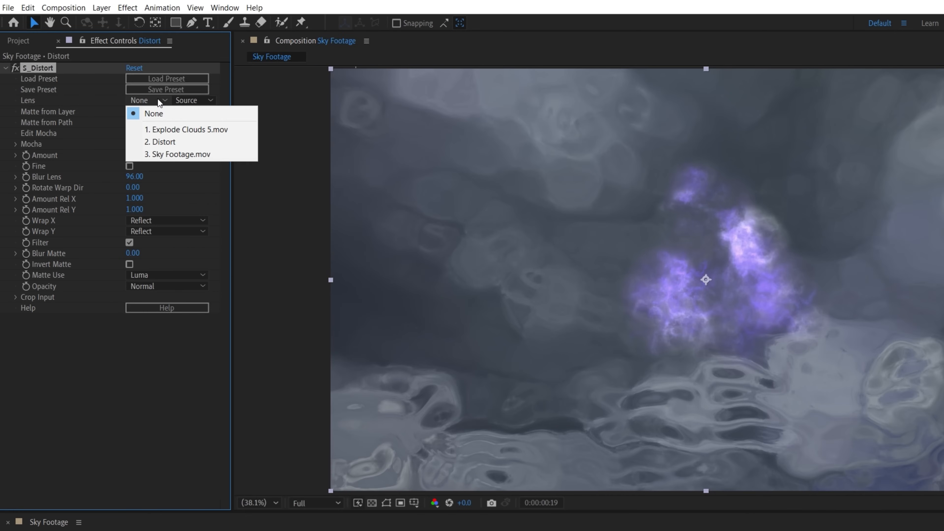
pyautogui.click(167, 129)
pyautogui.moveTo(147, 179); pyautogui.dragTo(125, 179)
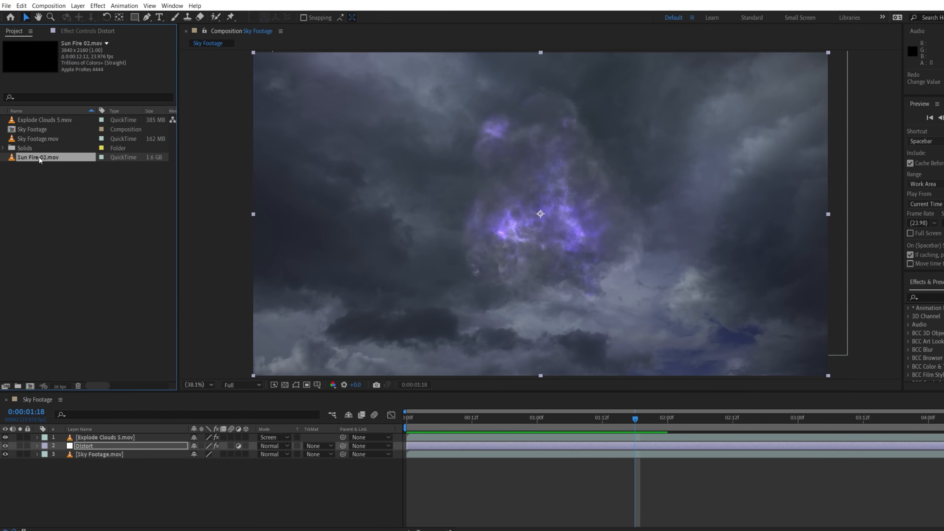
# Add Sun Fire 02.mov to the composition and set its blend mode to Screen.
pyautogui.moveTo(37, 156); pyautogui.dragTo(542, 195)
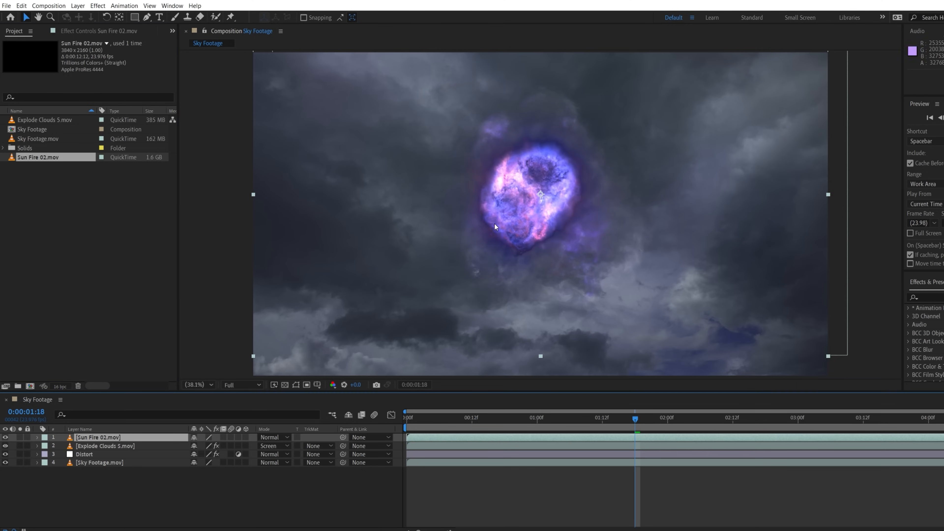
pyautogui.click(285, 437)
pyautogui.click(275, 169)
# Scale up and reposition the Sun Fire 02 layer over the cloud and rotate it to about 53 degrees.
pyautogui.press('s')
pyautogui.moveTo(220, 445); pyautogui.dragTo(258, 446)
pyautogui.moveTo(516, 209); pyautogui.dragTo(538, 210)
pyautogui.press('r')
pyautogui.moveTo(210, 446); pyautogui.dragTo(182, 447)
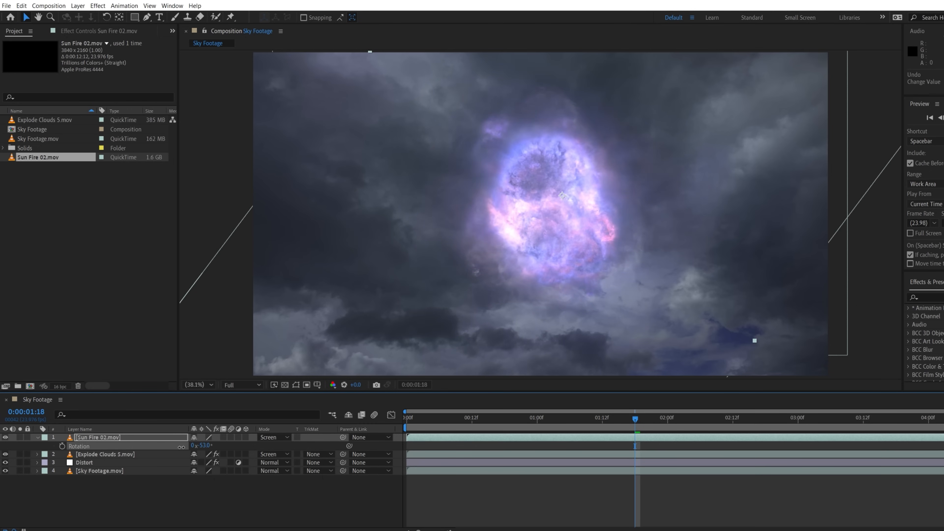
# Create a new adjustment layer at the top and rename it Glow.
pyautogui.rightClick(219, 484)
pyautogui.moveTo(299, 376)
pyautogui.click(349, 448)
pyautogui.press('Return')
pyautogui.write('Glow')
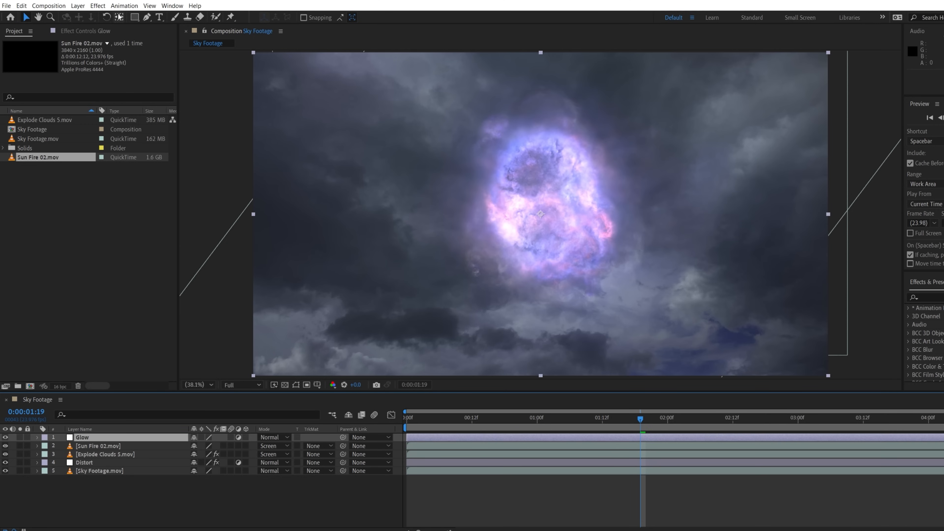
# Apply the Glow effect to the Glow adjustment layer.
pyautogui.click(105, 6)
pyautogui.moveTo(266, 233)
pyautogui.click(335, 385)
# Set Glow Radius to 1000 and Color A to white (FFFFFF).
pyautogui.moveTo(104, 77); pyautogui.dragTo(232, 75)
pyautogui.click(101, 171)
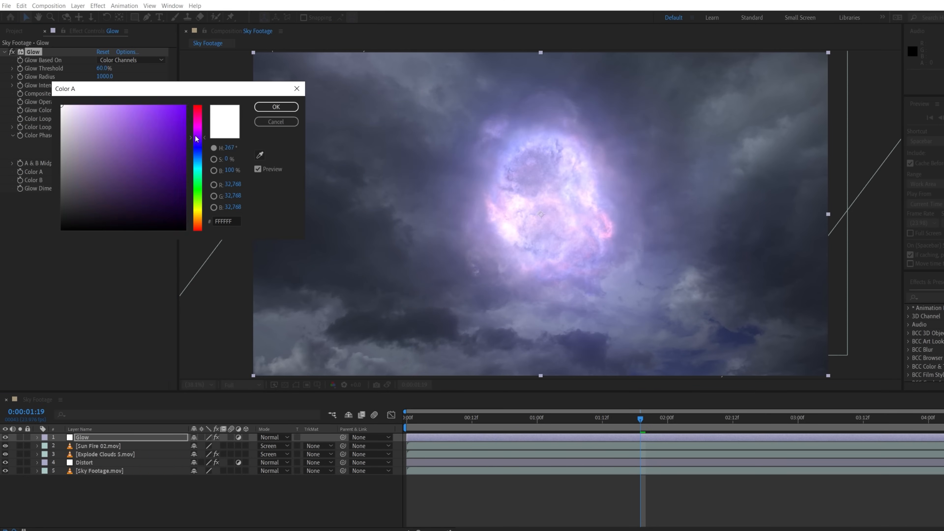
pyautogui.click(259, 107)
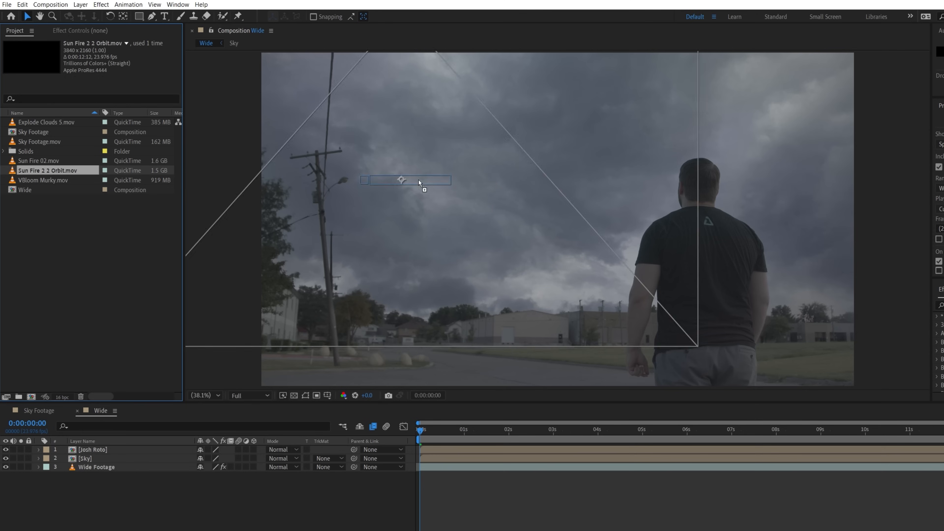
# Move the Sun Fire 2 2 Orbit layer to start at the beginning of the Wide composition and set it to Screen.
pyautogui.moveTo(688, 449); pyautogui.dragTo(418, 450)
pyautogui.click(282, 449)
pyautogui.click(284, 171)
# Rotate the Sun Fire 2 2 Orbit layer to about 78 degrees and time-stretch it through its layer menu.
pyautogui.press('r')
pyautogui.moveTo(210, 458); pyautogui.dragTo(253, 460)
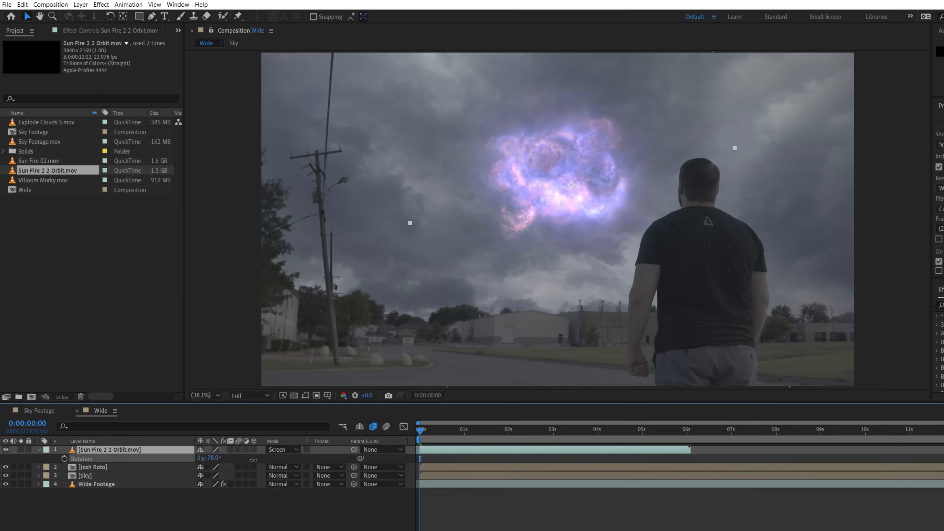
pyautogui.rightClick(191, 448)
pyautogui.moveTo(245, 254)
pyautogui.click(324, 280)
pyautogui.write('1')
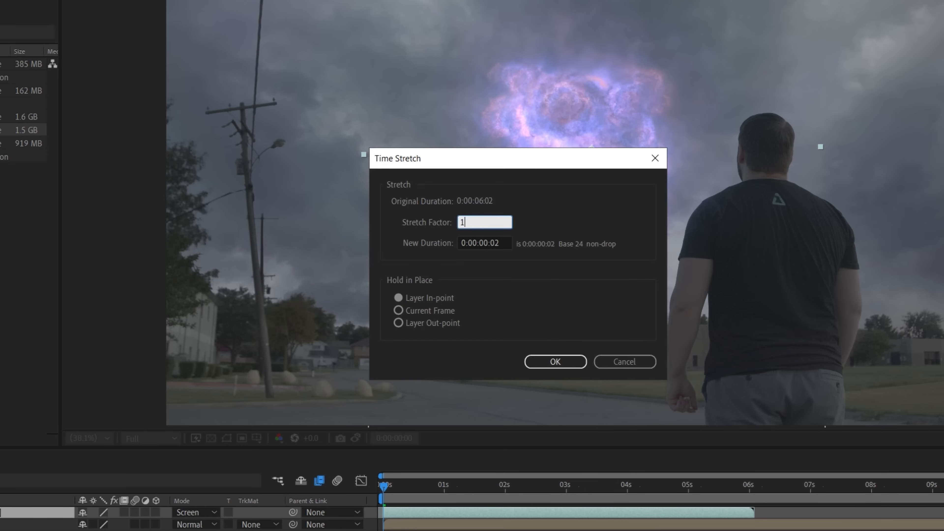
pyautogui.press('Return')
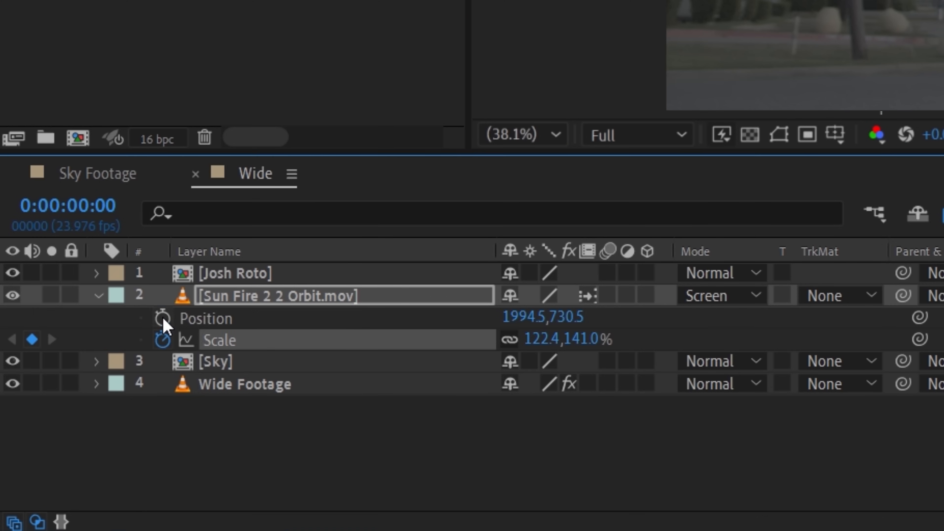
# Nudge the Sun Fire 2 2 Orbit layer's position slightly in the viewer.
pyautogui.click(162, 319)
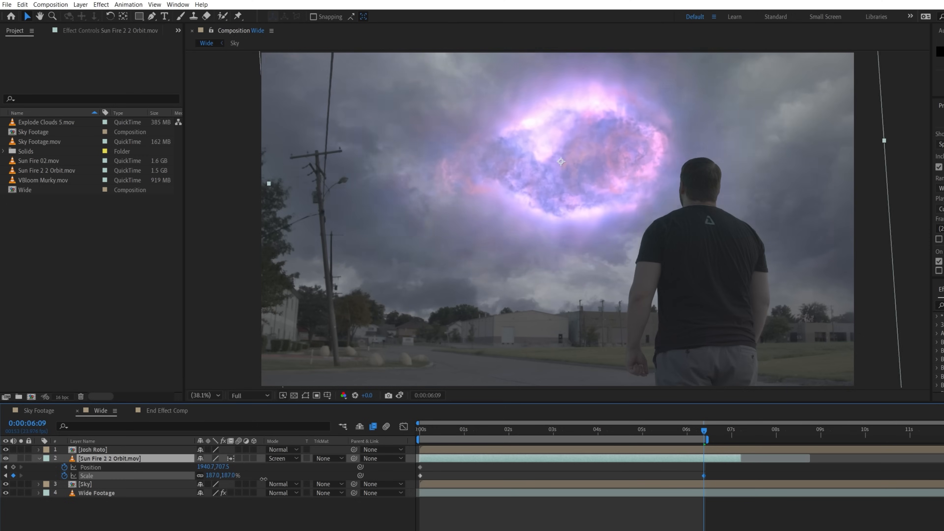
pyautogui.moveTo(579, 182); pyautogui.dragTo(571, 188)
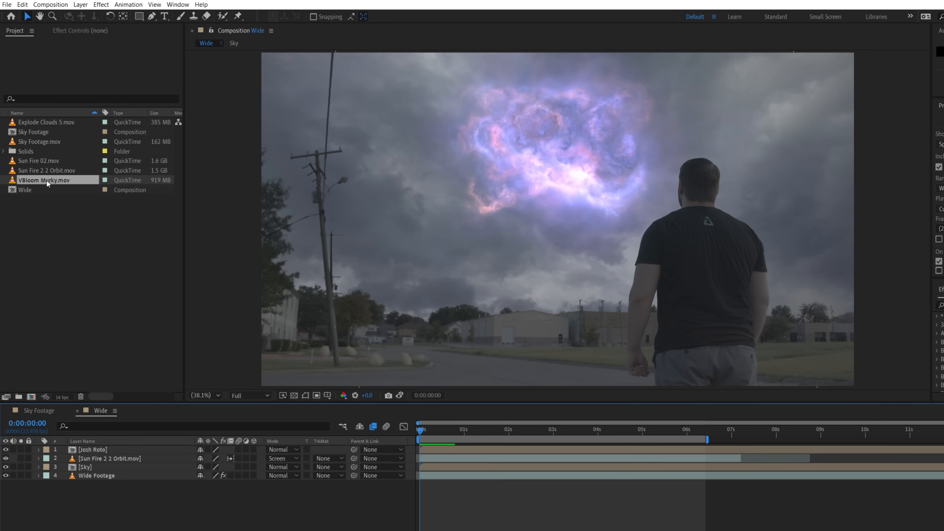
# Add VBloom Murky.mov to the Wide composition, set it to Screen and move it over the fireball.
pyautogui.moveTo(43, 180); pyautogui.dragTo(137, 455)
pyautogui.click(282, 459)
pyautogui.click(289, 182)
pyautogui.moveTo(575, 236); pyautogui.dragTo(492, 200)
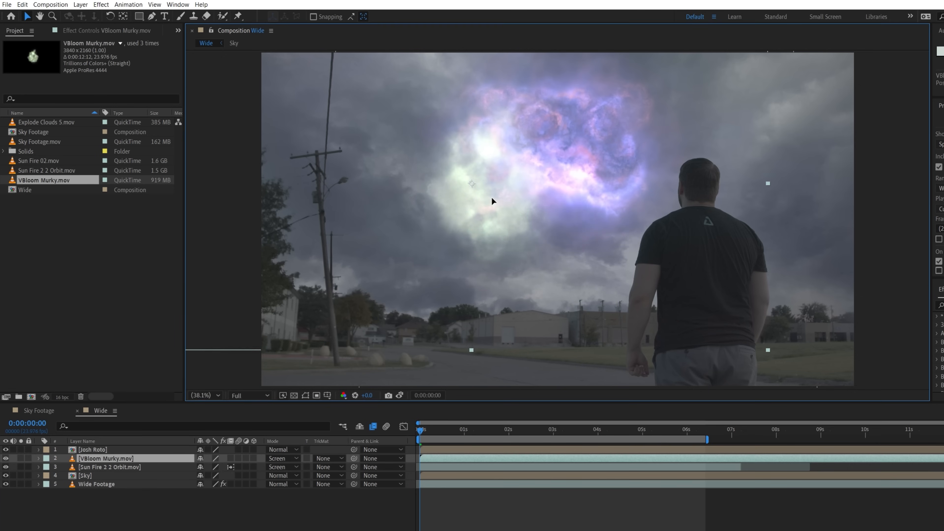
# Rotate the VBloom Murky layer slightly and adjust its position.
pyautogui.press('r')
pyautogui.moveTo(213, 468); pyautogui.dragTo(204, 471)
pyautogui.moveTo(485, 190); pyautogui.dragTo(492, 204)
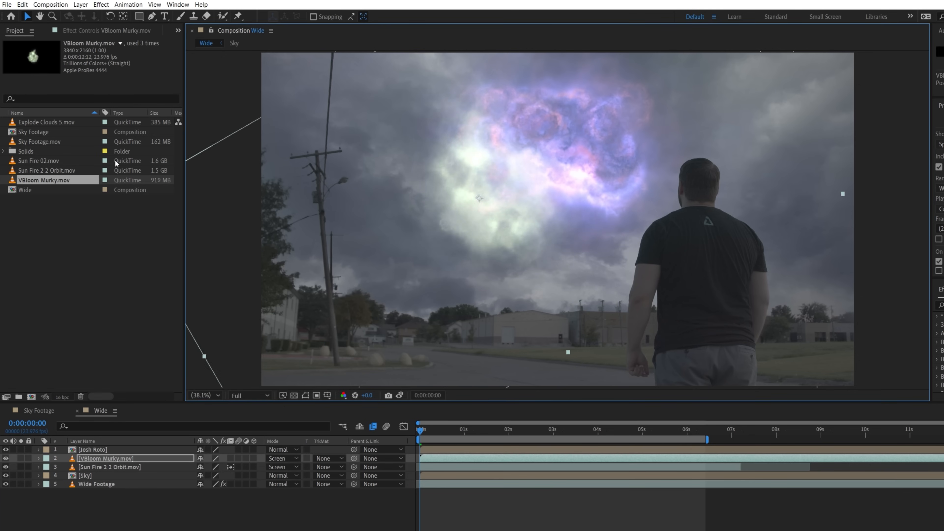
# Add a Hue/Saturation effect to the VBloom Murky layer.
pyautogui.click(101, 5)
pyautogui.moveTo(143, 321)
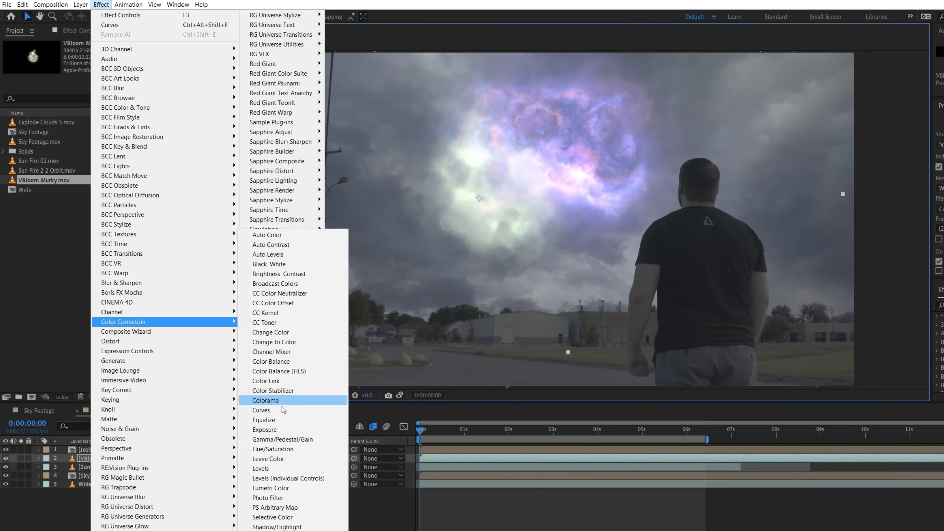
pyautogui.click(284, 449)
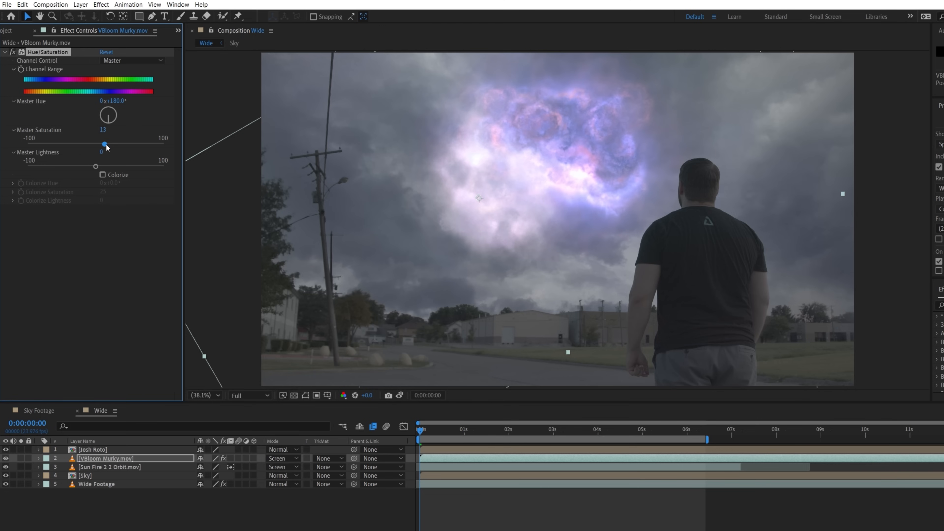
# Add Curves to the VBloom Murky layer, bend its curve, and duplicate it with a second curve adjustment.
pyautogui.click(101, 5)
pyautogui.moveTo(159, 322)
pyautogui.click(293, 413)
pyautogui.moveTo(99, 312); pyautogui.dragTo(105, 314)
pyautogui.hotkey('ctrl', 'd')
pyautogui.moveTo(63, 345); pyautogui.dragTo(64, 332)
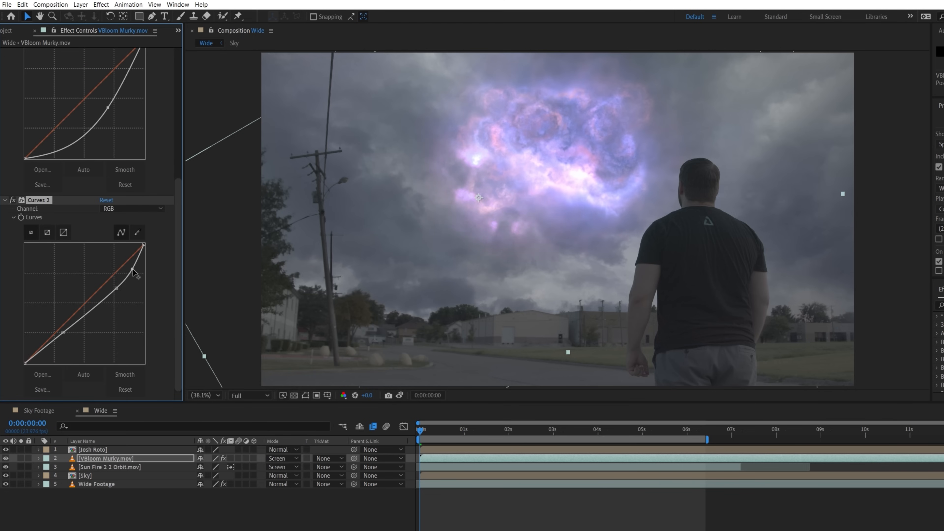
# Duplicate the VBloom Murky layer, move the copy to the right and offset it in time.
pyautogui.hotkey('ctrl', 'd')
pyautogui.moveTo(483, 208); pyautogui.dragTo(625, 204)
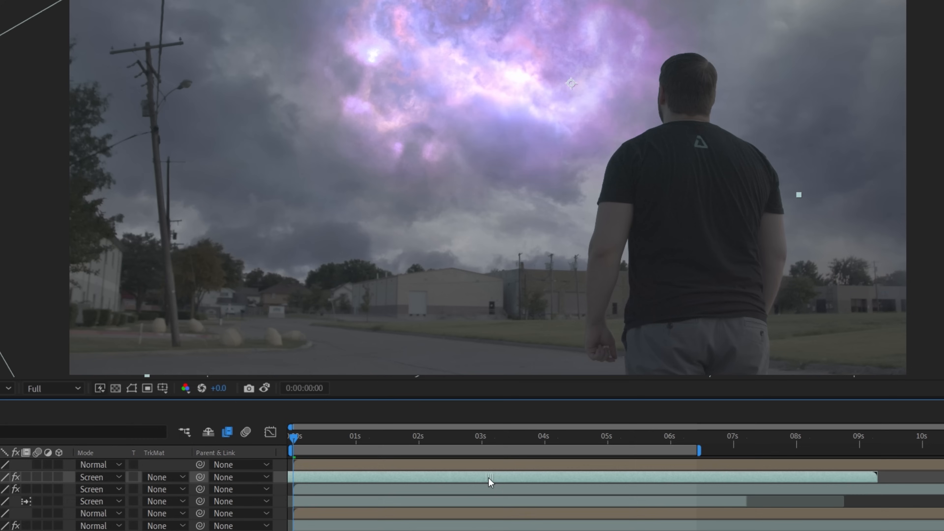
pyautogui.moveTo(556, 459); pyautogui.dragTo(462, 459)
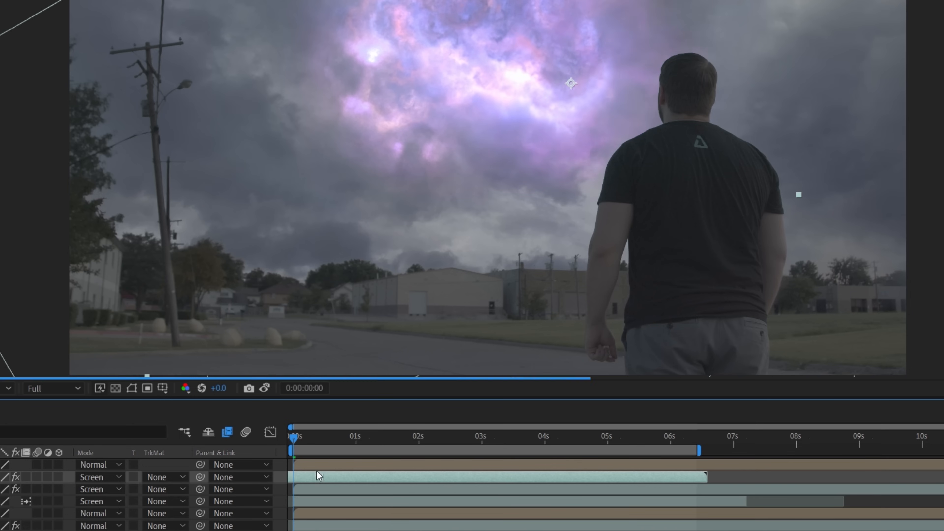
# Parent the VBloom Murky layers to Sun Fire 2 2 Orbit and pre-compose the effect layers into Wide Sky Effects.
pyautogui.keyDown('shift'); pyautogui.click(200, 490); pyautogui.keyUp('shift')
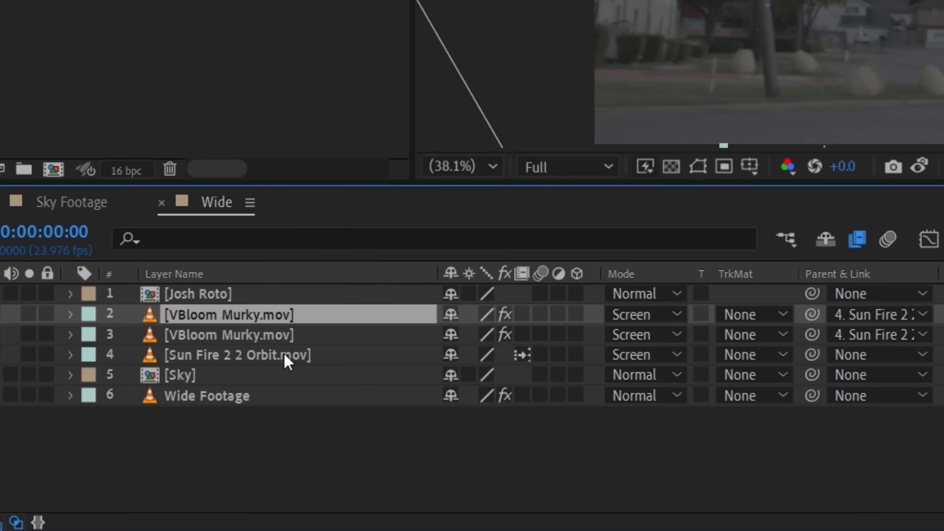
pyautogui.rightClick(284, 355)
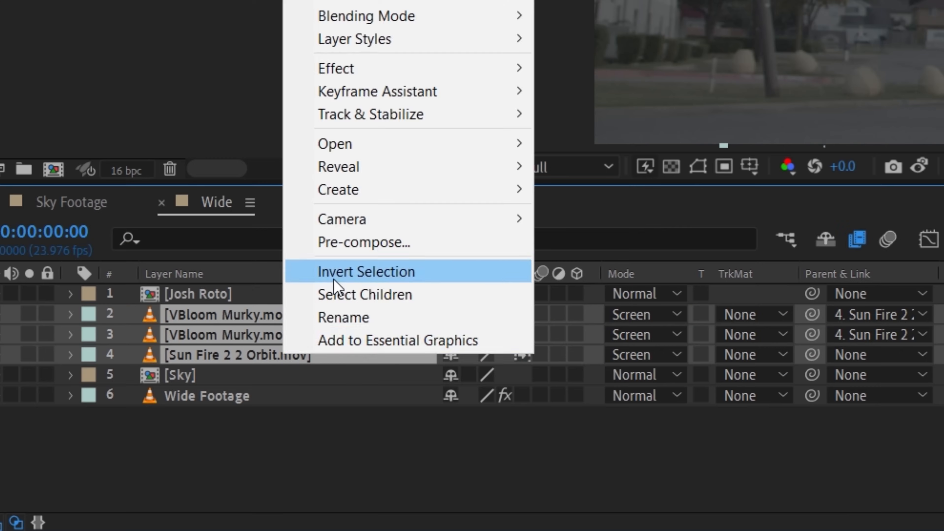
pyautogui.click(327, 295)
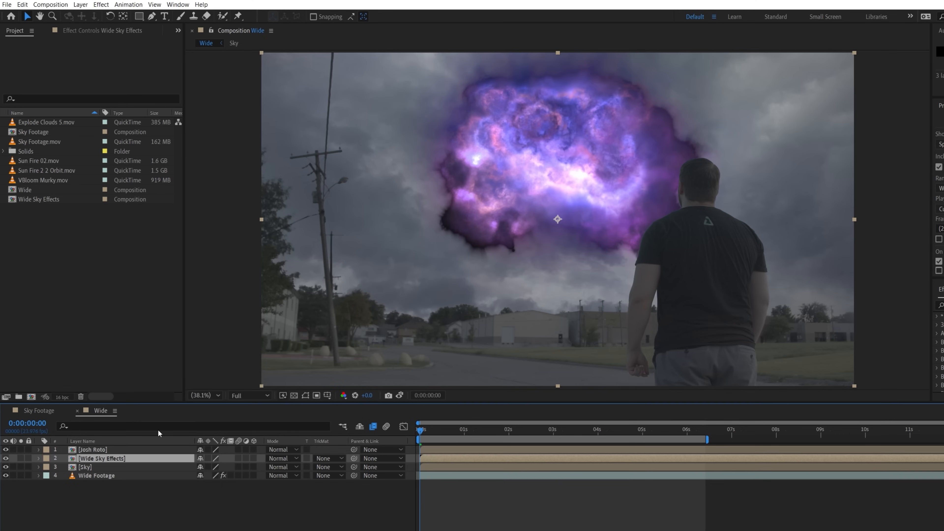
# Set the Wide Sky Effects layer's blend mode to Screen.
pyautogui.click(283, 458)
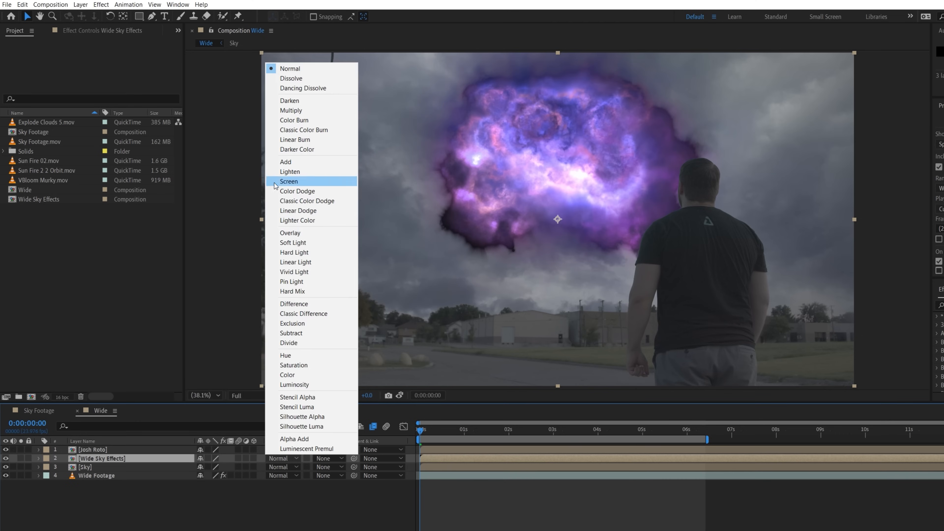
pyautogui.click(295, 190)
# Paste the Distort adjustment layer into the Wide composition and reassign its Lens source layer.
pyautogui.click(100, 467)
pyautogui.hotkey('ctrl', 'v')
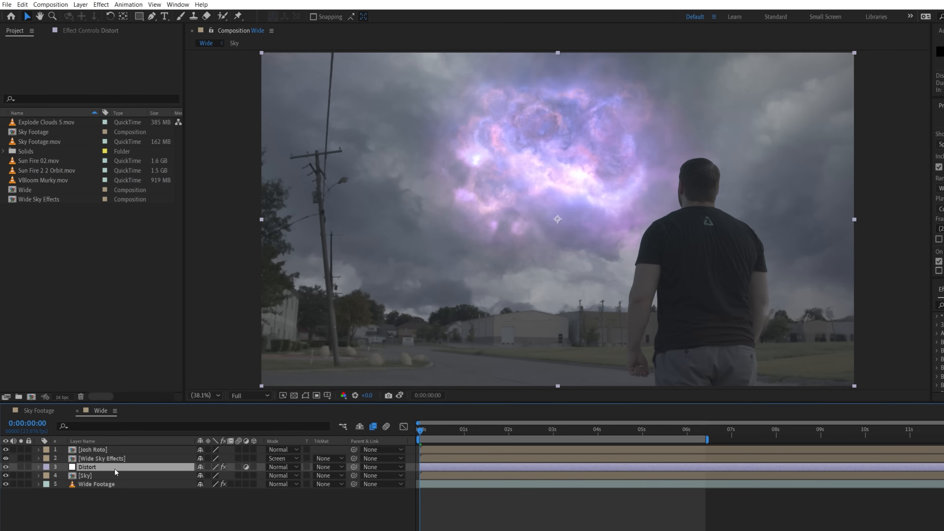
pyautogui.click(89, 31)
pyautogui.click(118, 79)
pyautogui.click(130, 110)
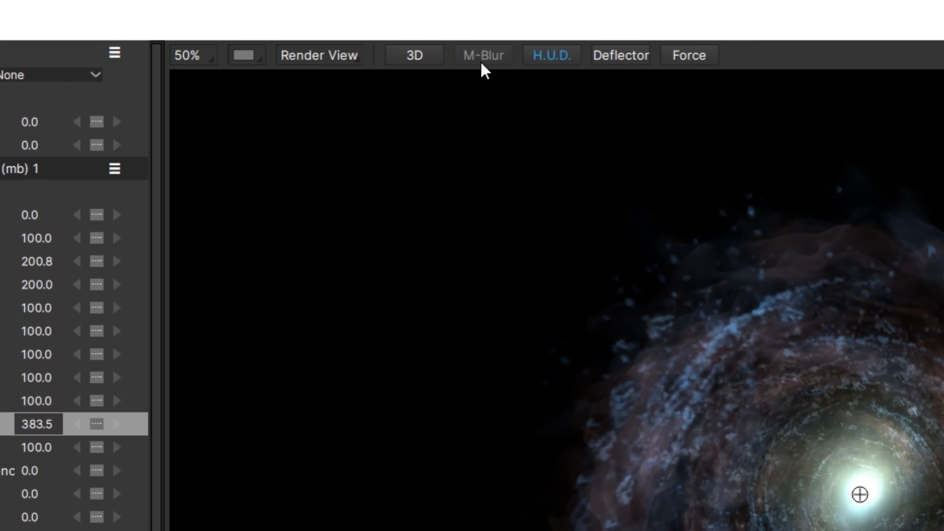
# Turn on M-Blur and play the Energy Vortex emitter preview while moving it around the viewer.
pyautogui.click(480, 59)
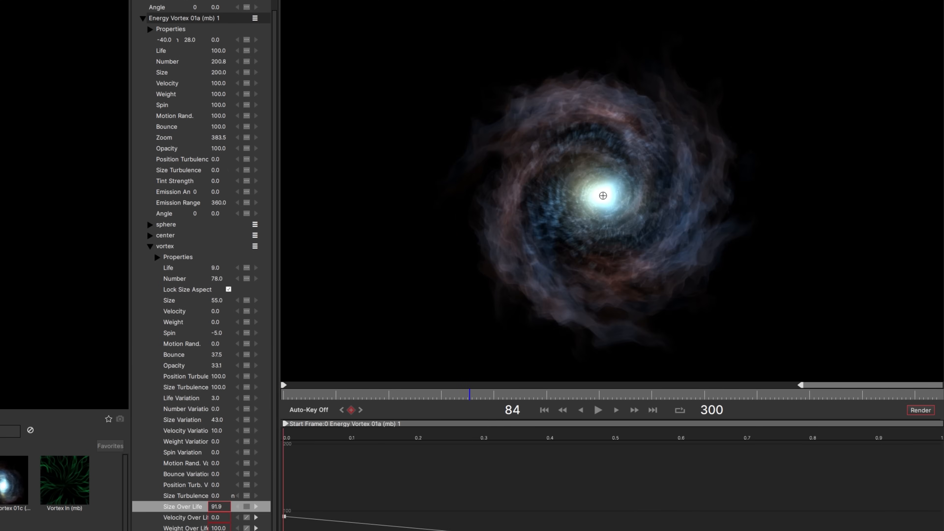
pyautogui.press('space')
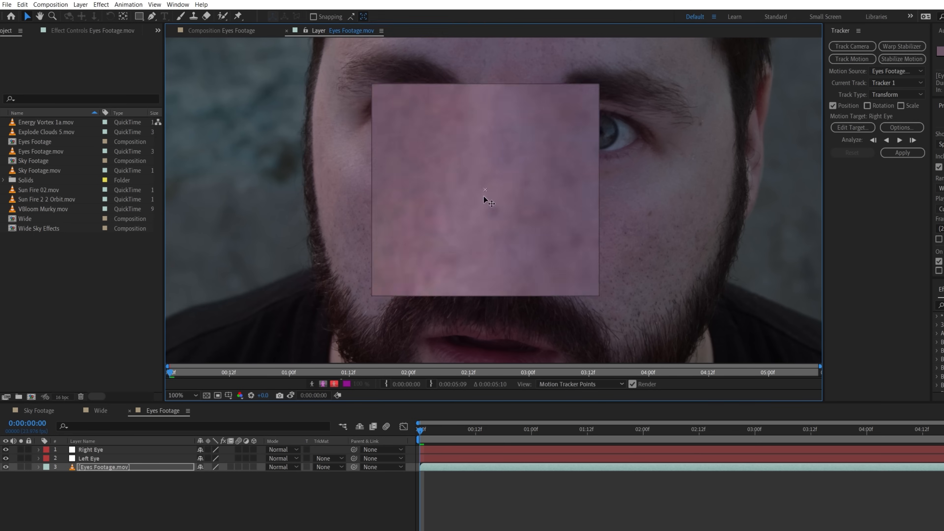
pyautogui.moveTo(483, 196); pyautogui.dragTo(420, 124)
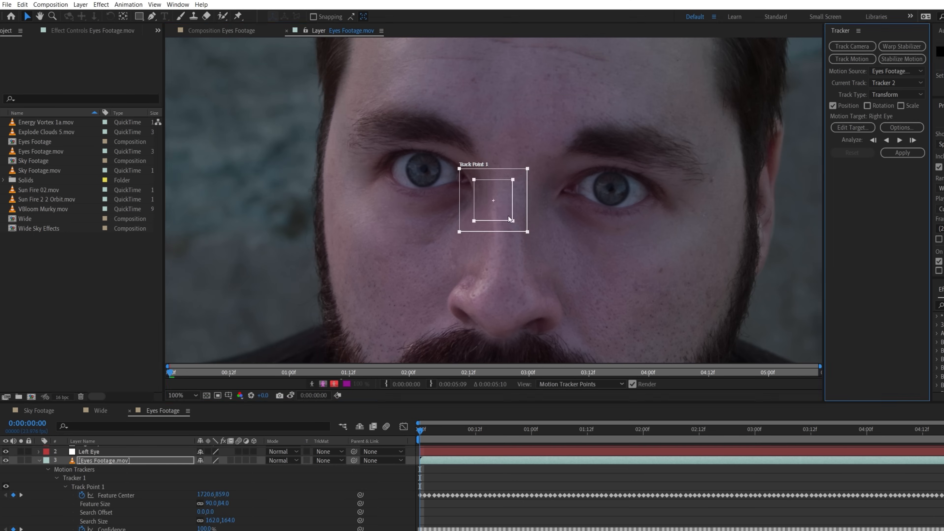
pyautogui.moveTo(508, 215); pyautogui.dragTo(631, 207)
# Analyze the Right Eye track point forward.
pyautogui.click(900, 140)
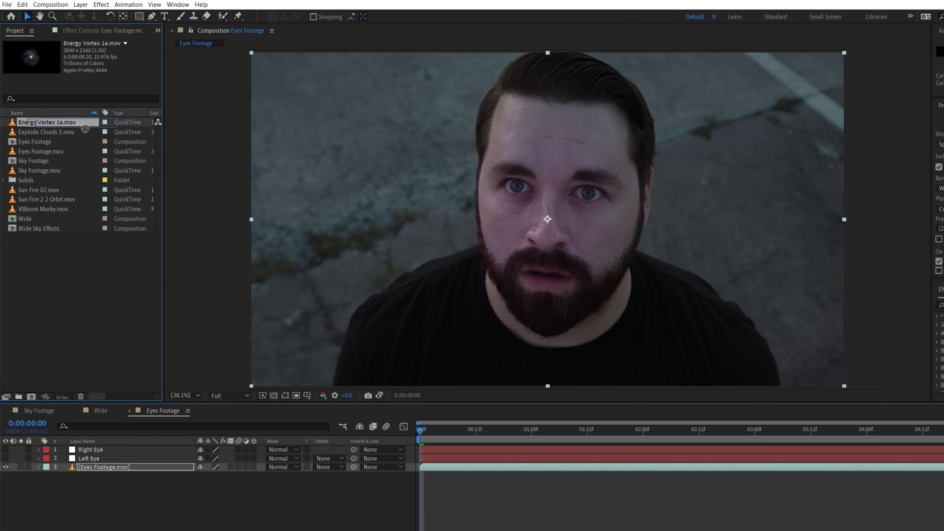
# Add Energy Vortex 1a.mov to the Eyes Footage composition and set its blend mode to Screen.
pyautogui.moveTo(85, 129); pyautogui.dragTo(544, 224)
pyautogui.click(283, 449)
pyautogui.click(298, 175)
# Scale down the Energy Vortex layer, place it over the left eye, and parent it to the Left Eye layer.
pyautogui.press('s')
pyautogui.moveTo(213, 458); pyautogui.dragTo(191, 456)
pyautogui.scroll(3, 423, 297)
pyautogui.moveTo(538, 231); pyautogui.dragTo(531, 286)
pyautogui.moveTo(532, 285); pyautogui.dragTo(461, 206)
pyautogui.moveTo(353, 449); pyautogui.dragTo(103, 475)
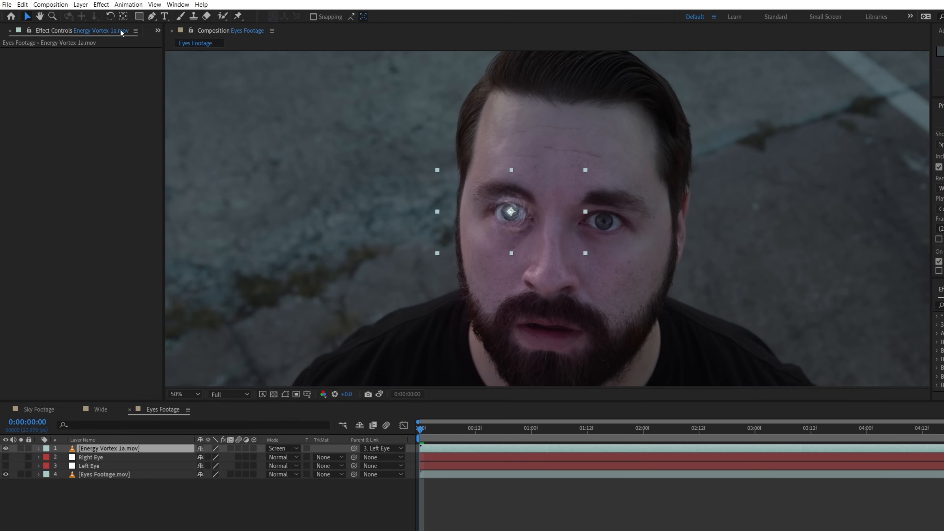
# Add Hue/Saturation and Curves to the Energy Vortex layer and bend the curve upward to brighten it.
pyautogui.click(101, 4)
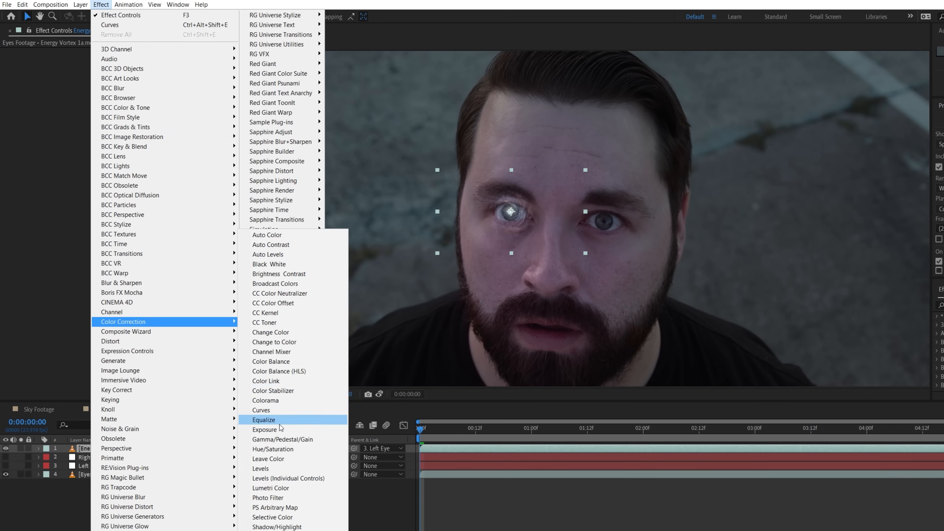
pyautogui.click(355, 437)
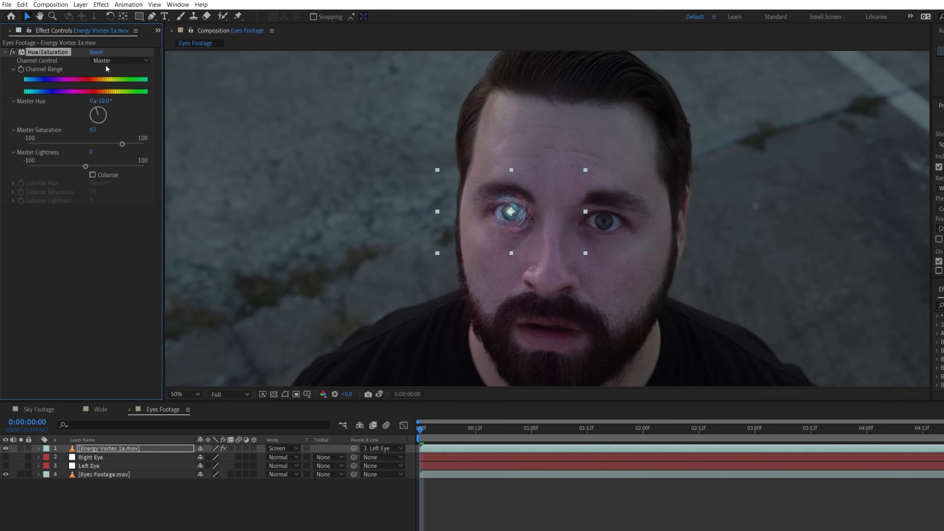
pyautogui.click(101, 5)
pyautogui.click(355, 408)
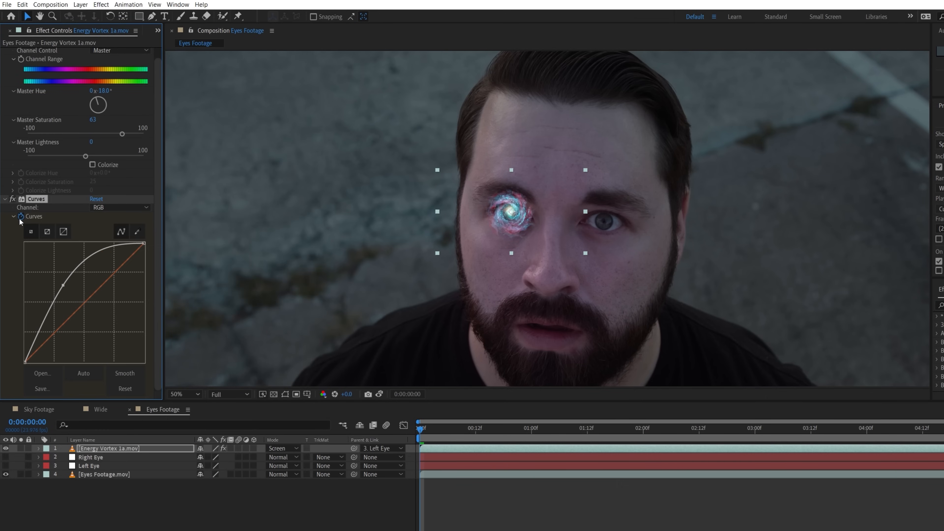
pyautogui.moveTo(420, 430); pyautogui.dragTo(632, 429)
pyautogui.moveTo(63, 285); pyautogui.dragTo(52, 281)
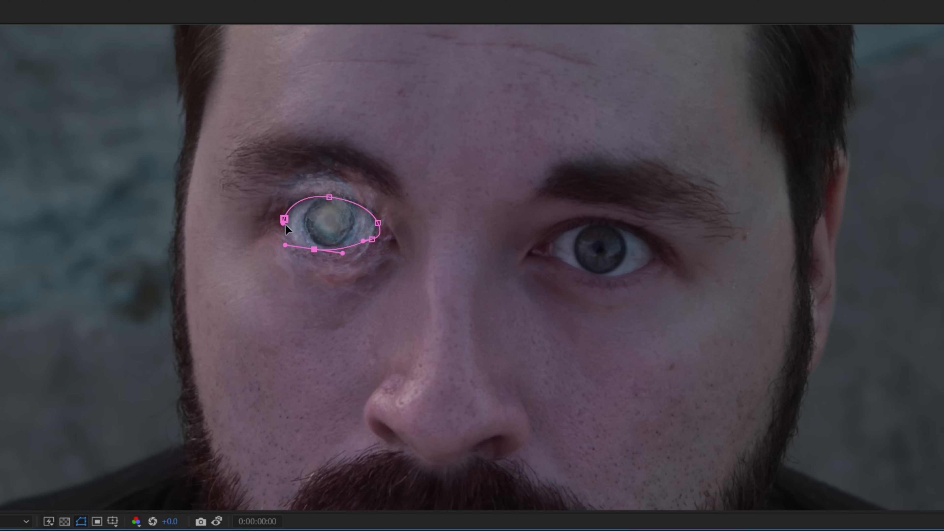
# Duplicate the Energy Vortex layer, place the copy over the right eye, and parent it to the Right Eye layer.
pyautogui.click(79, 522)
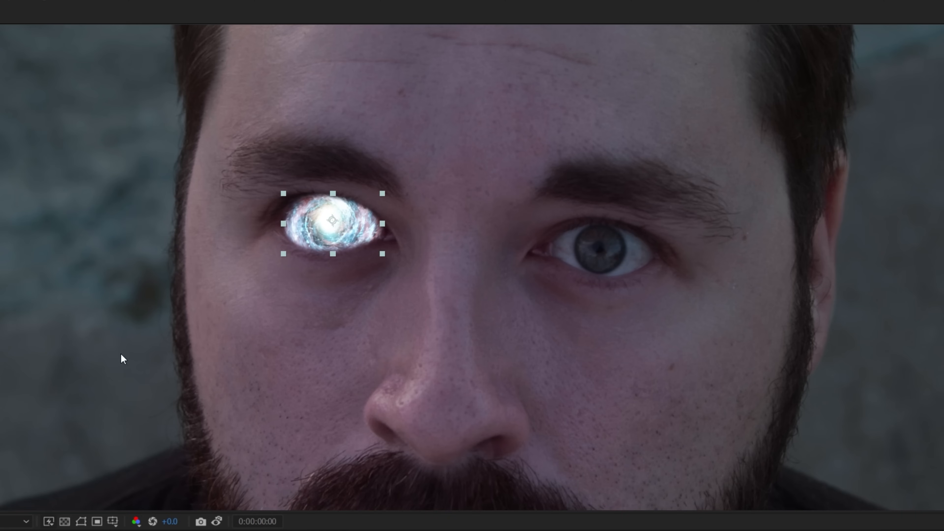
pyautogui.hotkey('ctrl', 'd')
pyautogui.moveTo(365, 221); pyautogui.dragTo(596, 244)
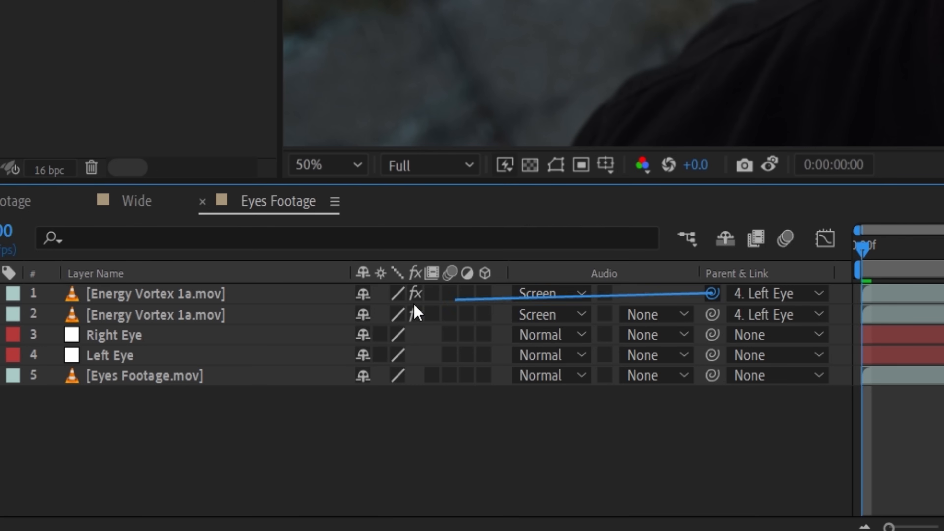
pyautogui.moveTo(414, 304); pyautogui.dragTo(141, 341)
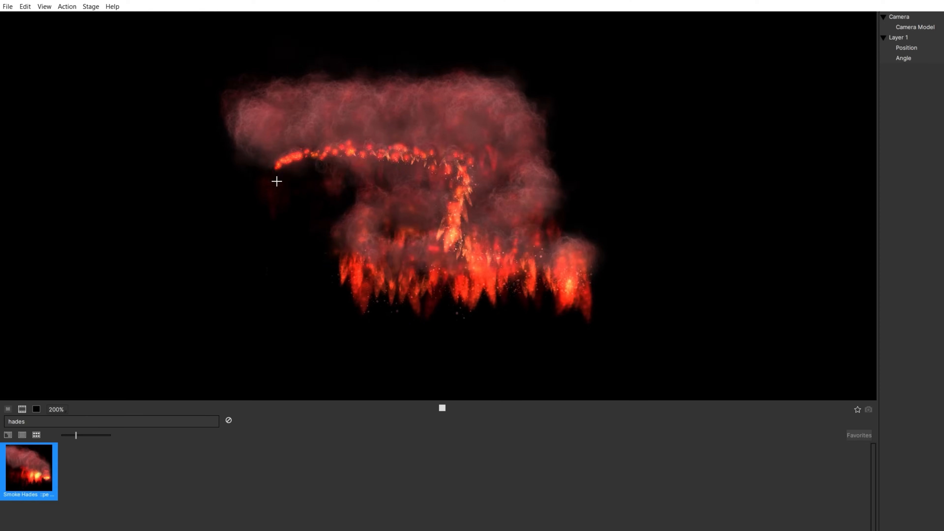
# Reposition the Sun smoke rays emitter in Particle Illusion and set its Tint Color to #ff9d00.
pyautogui.moveTo(277, 181)
pyautogui.mouseDown()
pyautogui.moveTo(469, 144)
pyautogui.moveTo(524, 140)
pyautogui.moveTo(561, 153)
pyautogui.moveTo(318, 150)
pyautogui.mouseUp()
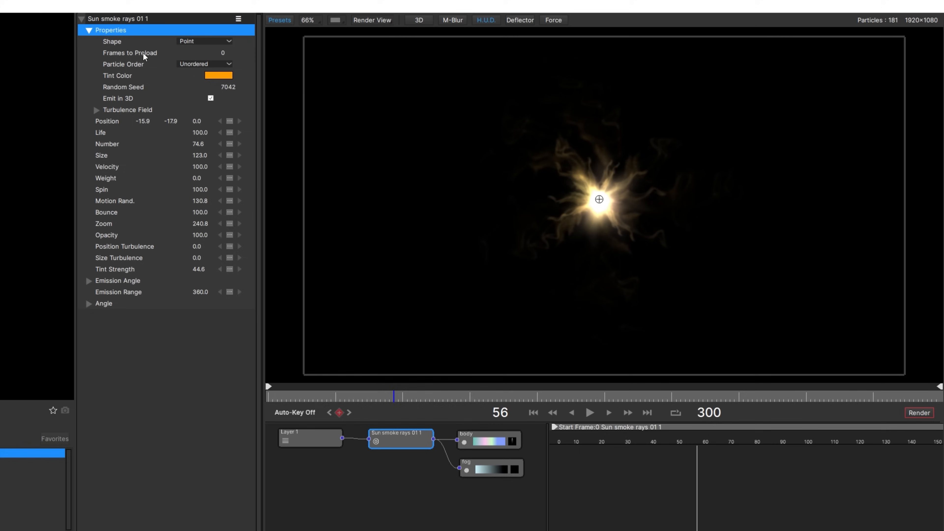
pyautogui.click(219, 75)
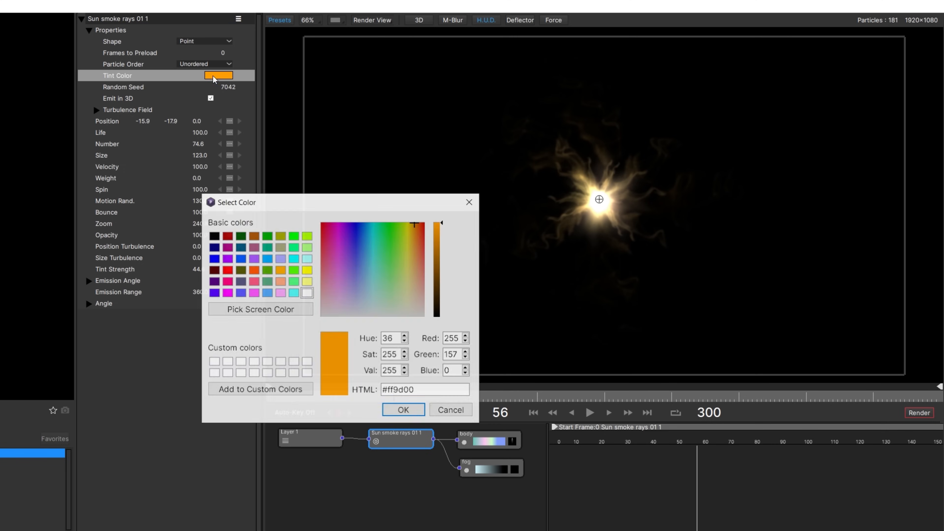
pyautogui.click(403, 410)
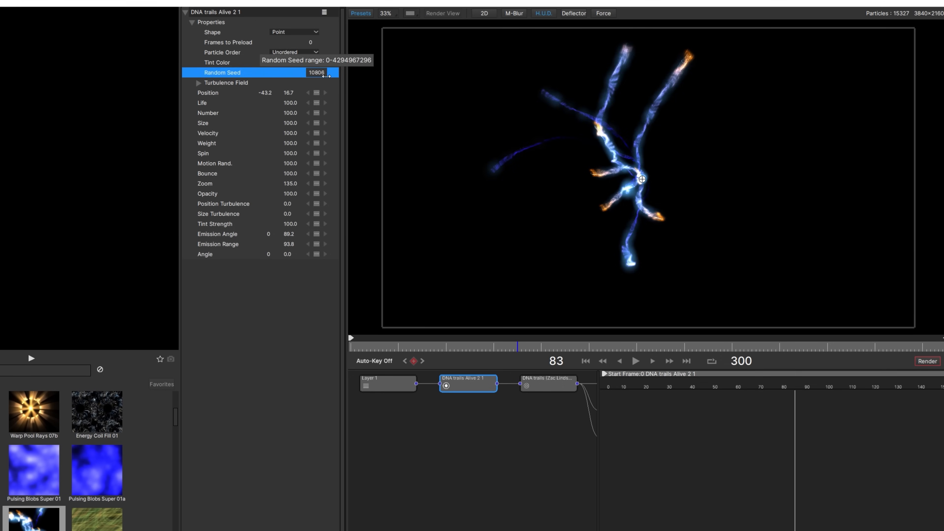
# Scale down the Shimmer Glow Rays layer, parent it to the Track layer, and preview the composite.
pyautogui.moveTo(648, 387); pyautogui.dragTo(852, 389)
pyautogui.click(478, 15)
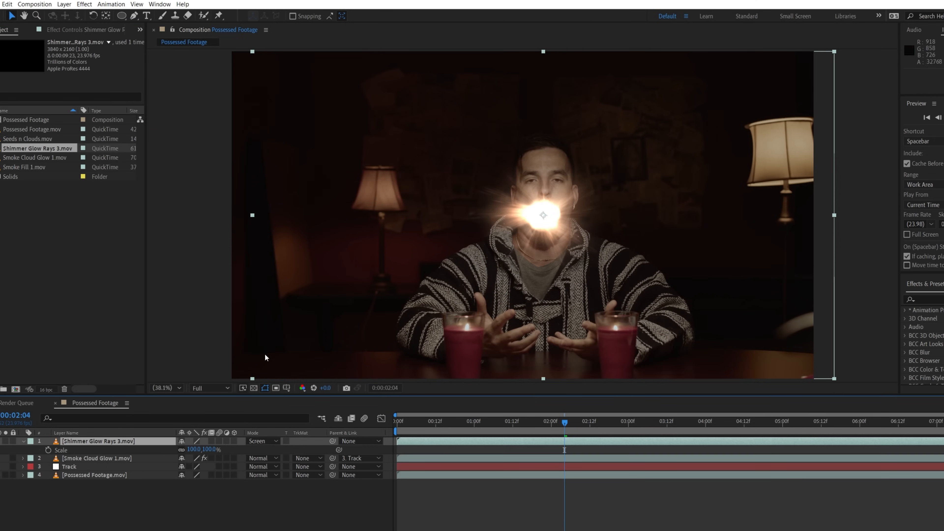
pyautogui.moveTo(196, 450); pyautogui.dragTo(182, 450)
pyautogui.moveTo(333, 440); pyautogui.dragTo(74, 466)
pyautogui.press('space')
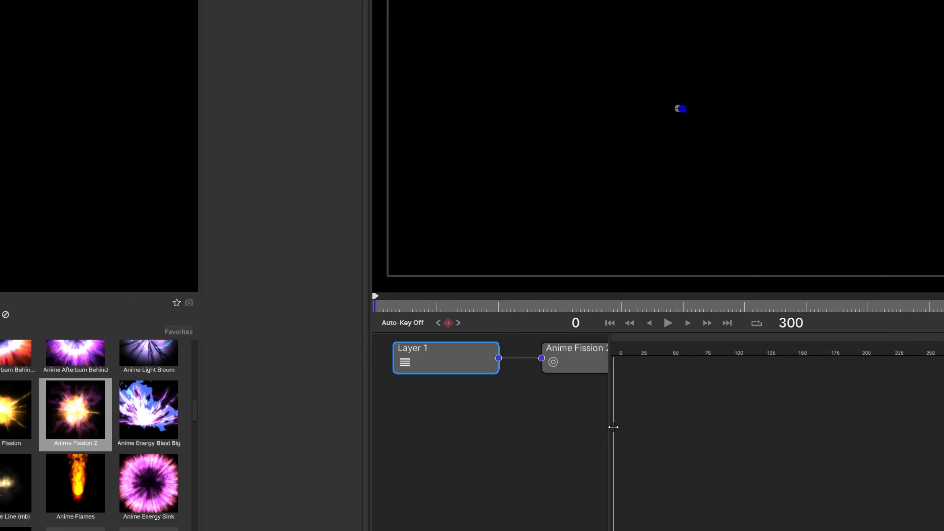
# Examine the Anime Fission 2 emitter and its Blobs particle type properties in Particle Illusion.
pyautogui.moveTo(612, 427); pyautogui.dragTo(811, 428)
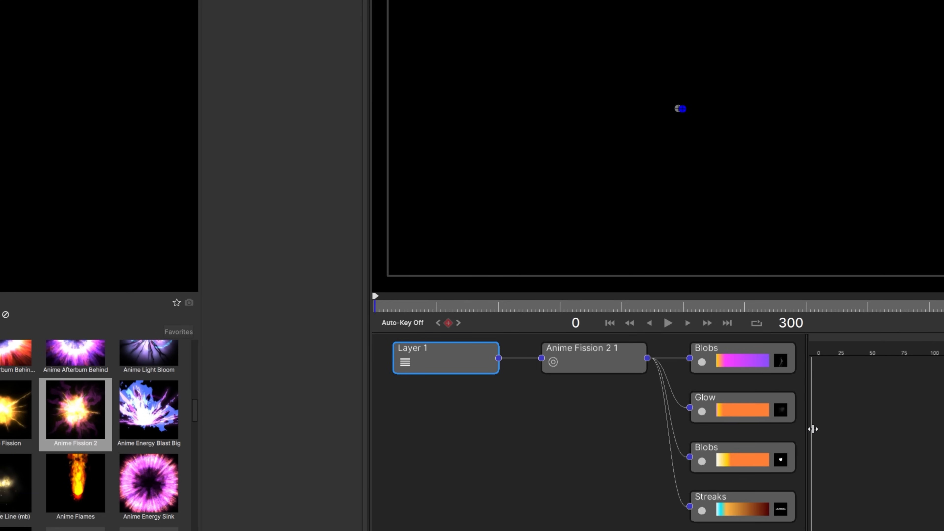
pyautogui.click(617, 372)
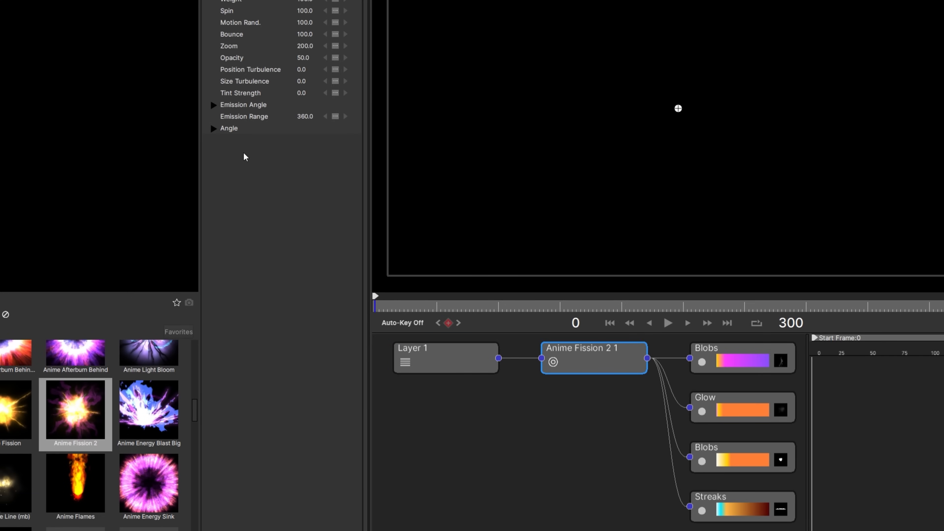
pyautogui.click(210, 131)
pyautogui.click(703, 360)
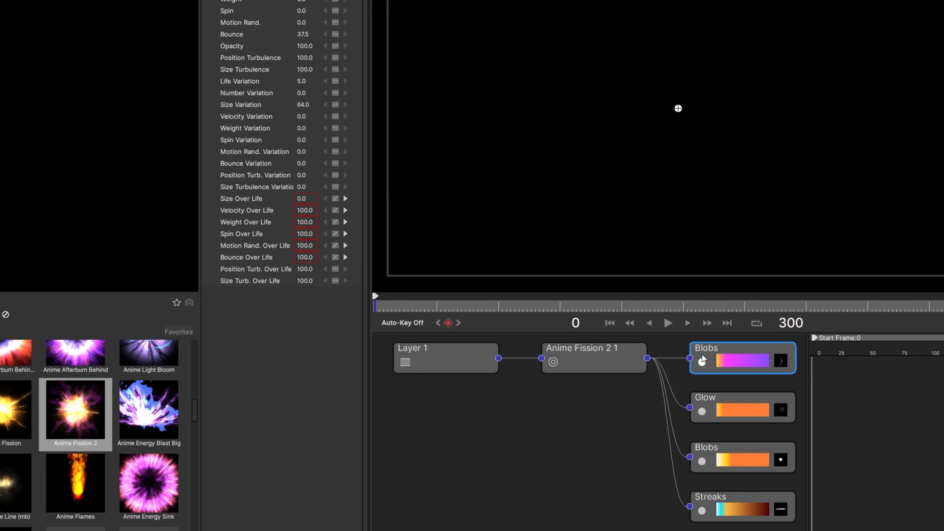
pyautogui.click(546, 410)
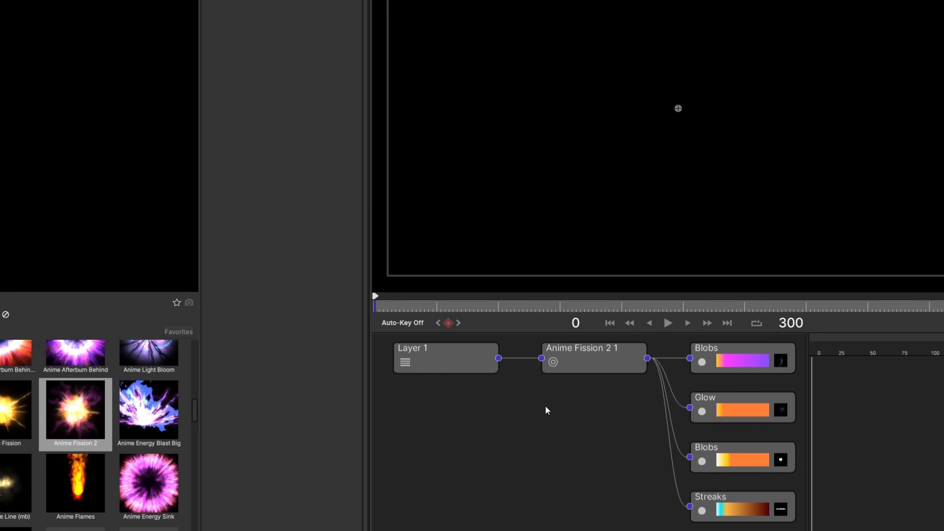
pyautogui.click(298, 39)
pyautogui.click(297, 68)
pyautogui.click(215, 74)
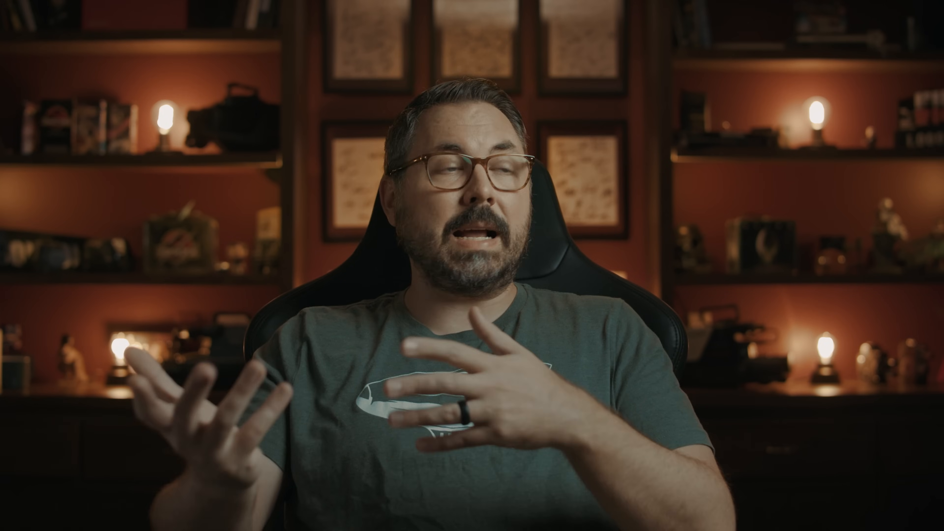